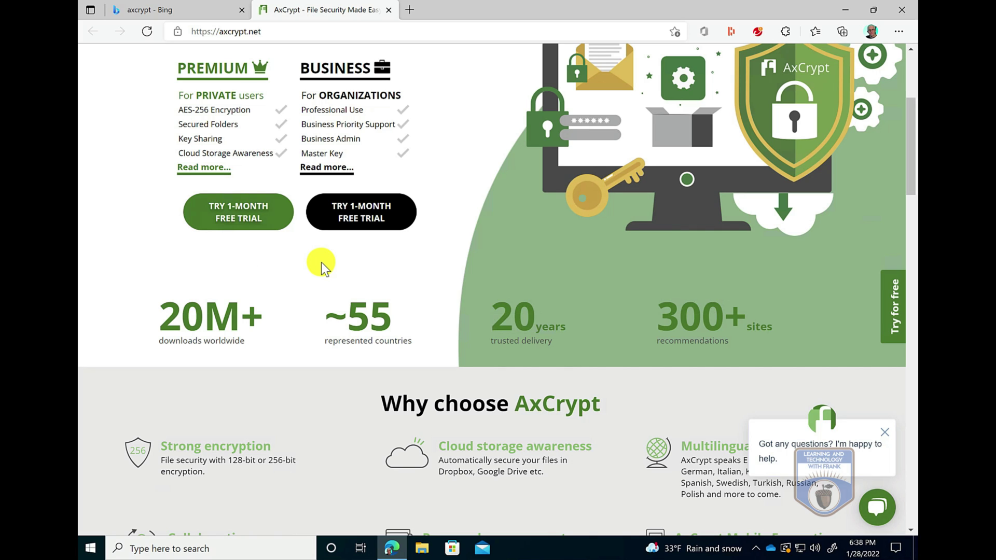
Step: Start the AxCrypt Premium free trial, then go to the My AxCrypt ID account page
click(250, 203)
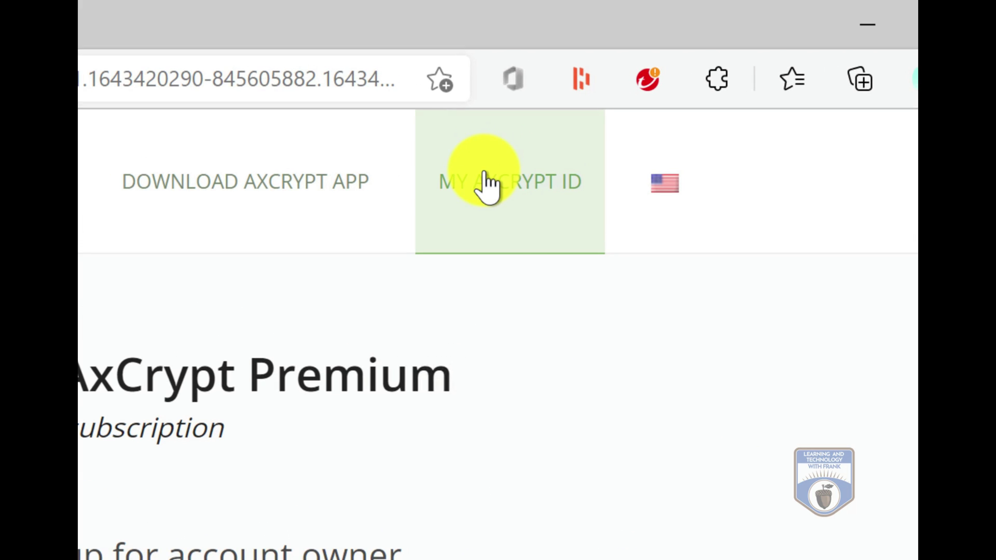
click(485, 184)
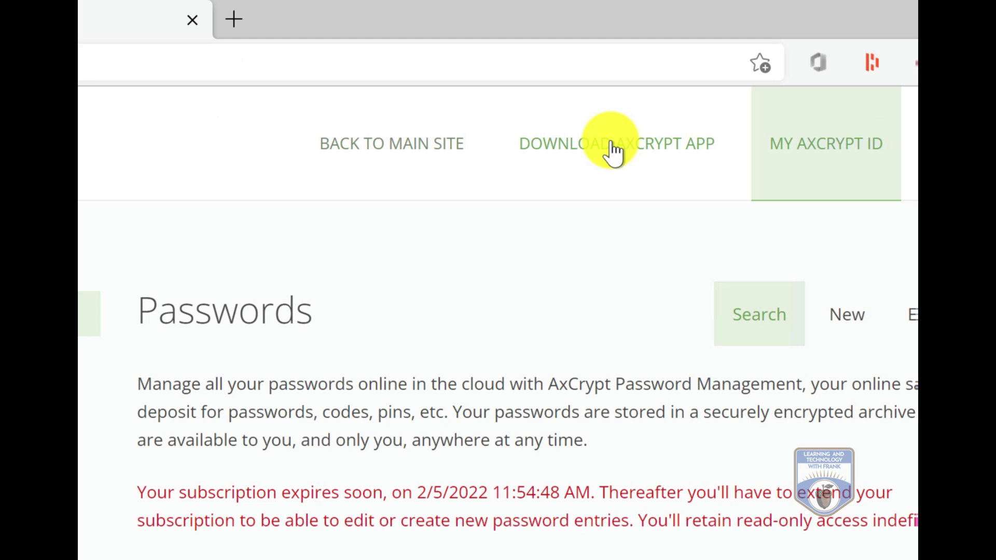
Step: Download and run the AxCrypt 2.1.1618.0 Windows installer until setup completes
click(611, 146)
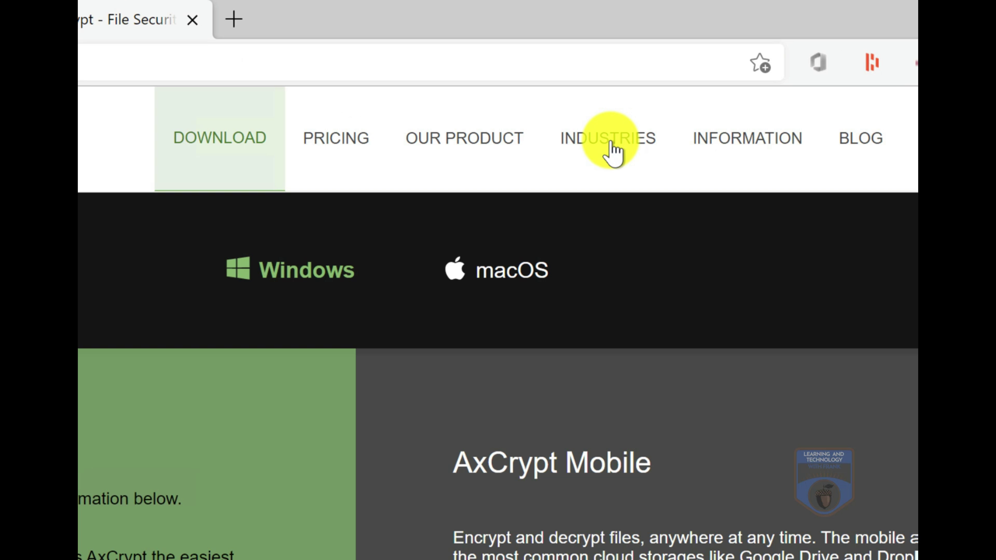
scroll(412, 299, down, 3)
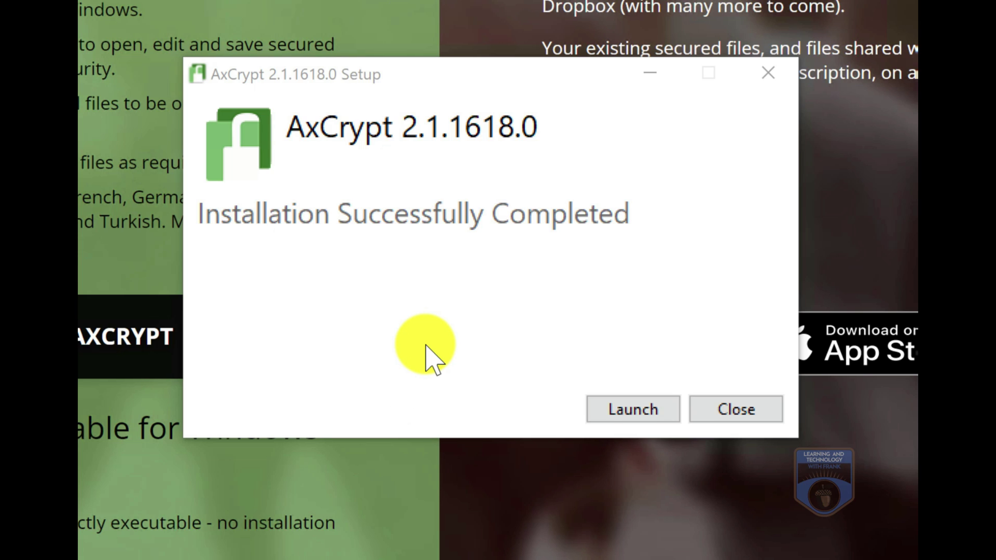
click(603, 409)
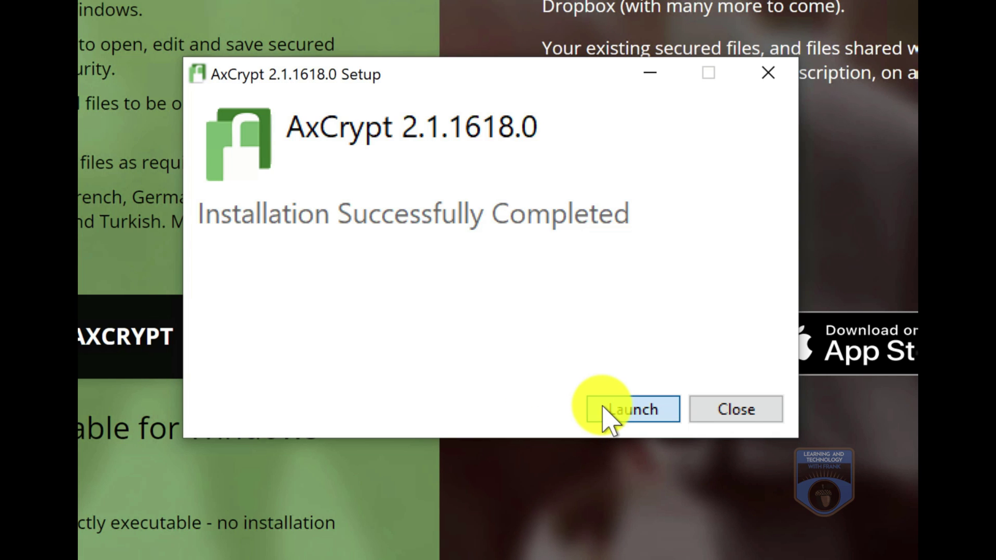
Step: Launch AxCrypt and sign in with the account e-mail and password
click(603, 408)
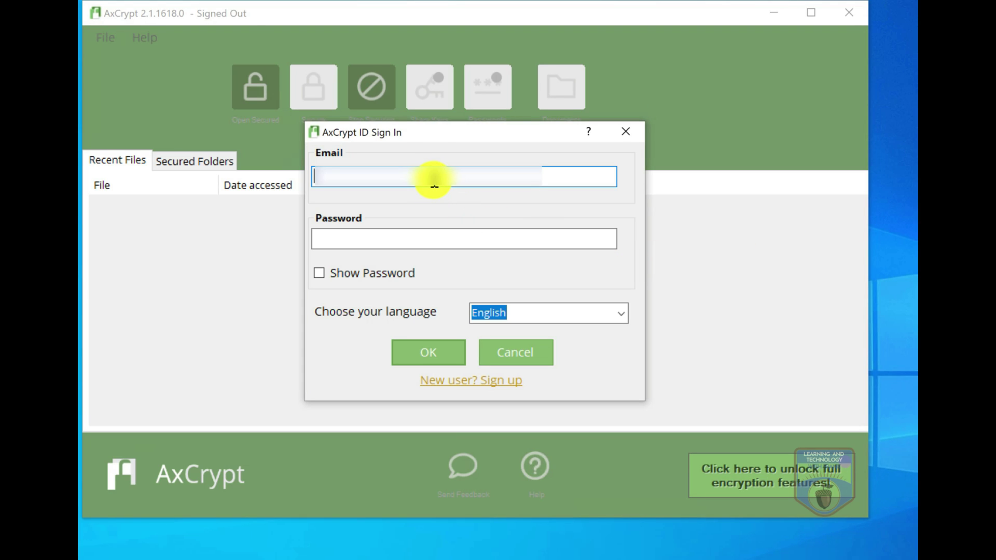
text(tecnolo)
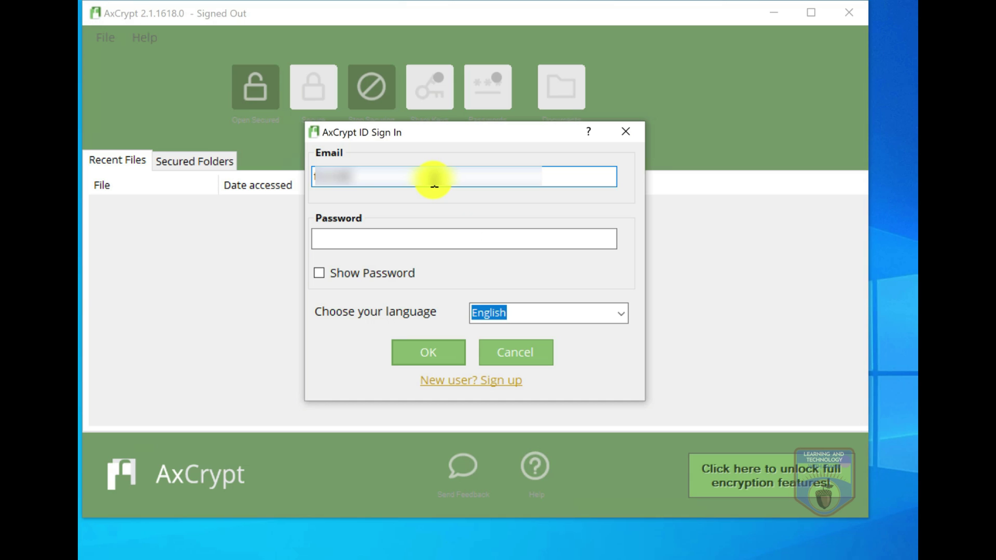
text(gylearn)
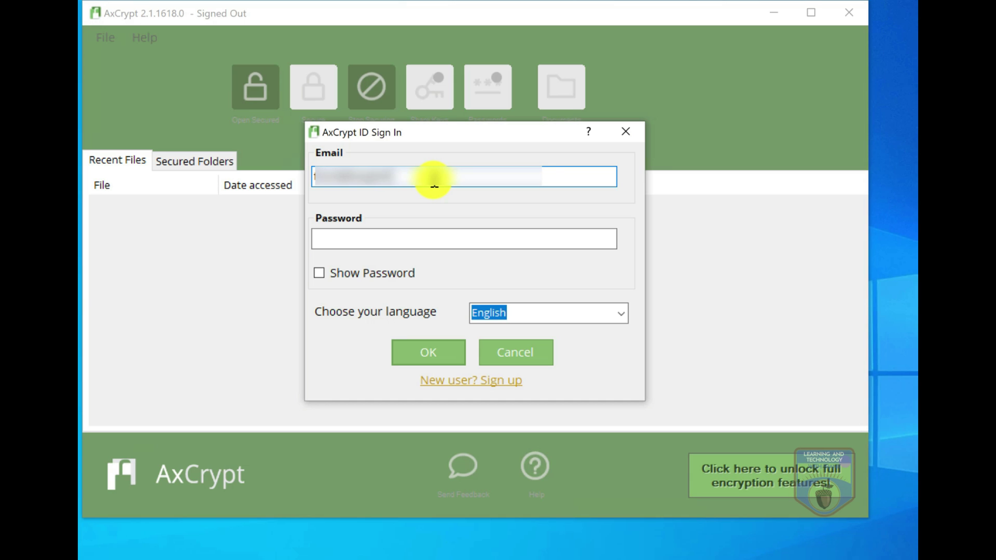
text(ing)
key(Tab)
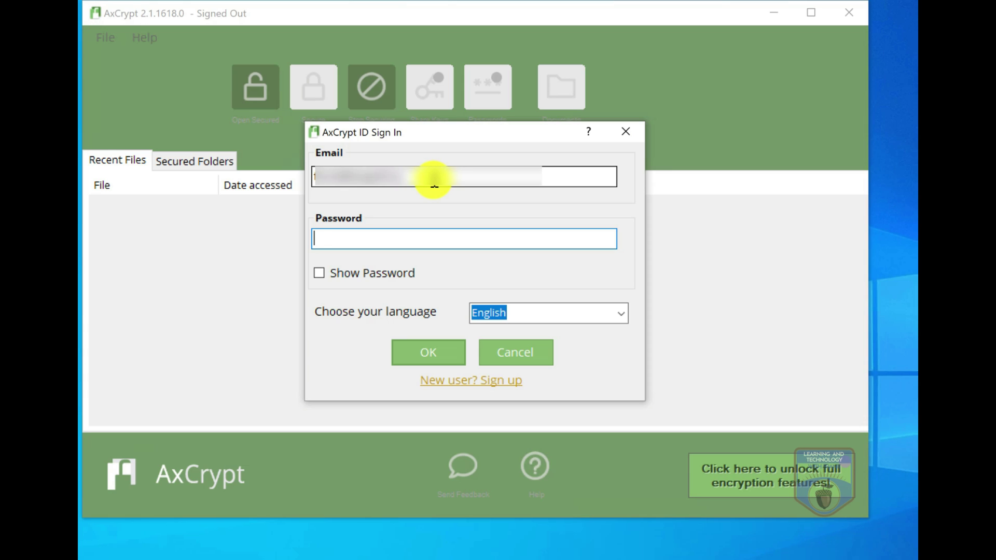
text(•••••••••)
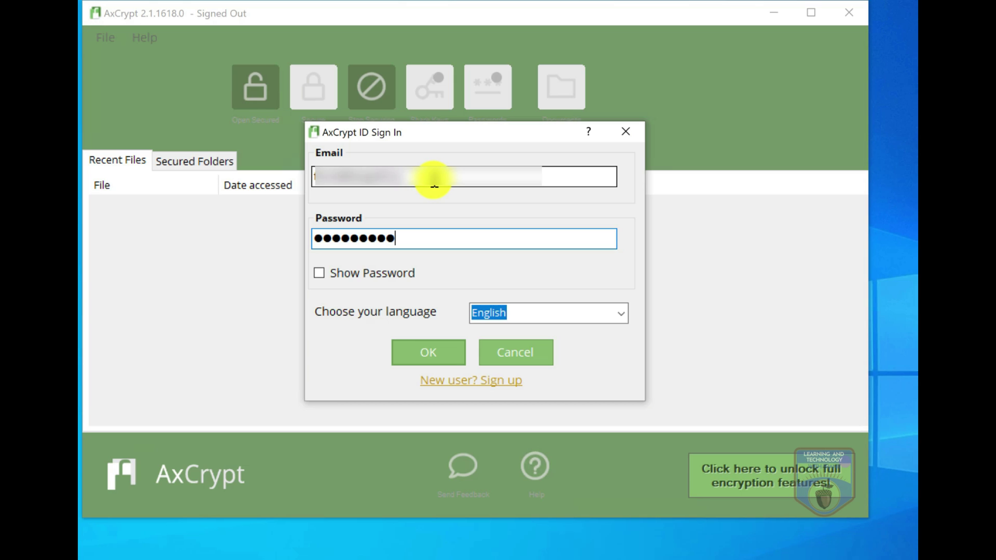
text(•••)
click(427, 360)
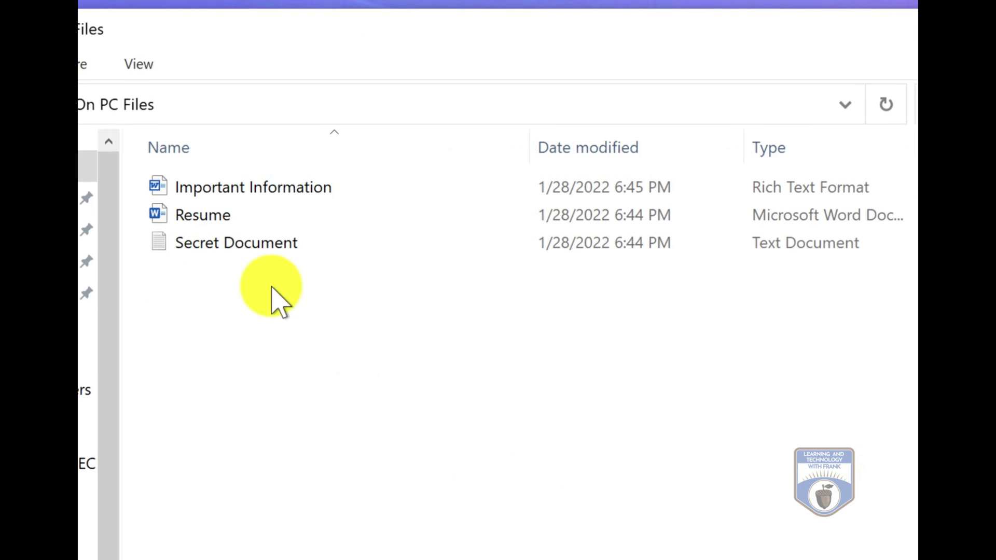
Step: Encrypt the three On PC Files files and their folder via Properties > Advanced, then close Explorer
drag(334, 256, 187, 181)
right_click(231, 221)
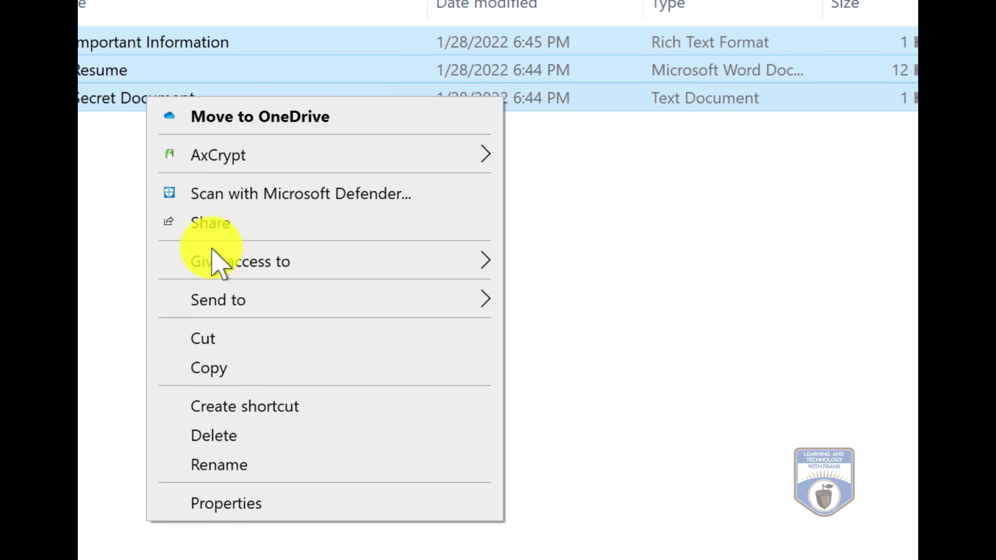
click(256, 502)
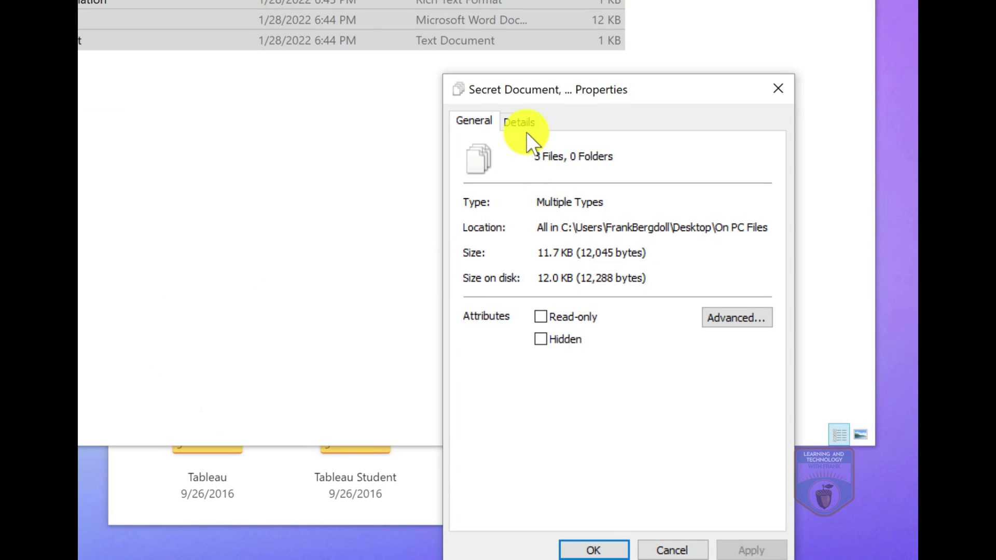
click(751, 316)
click(564, 341)
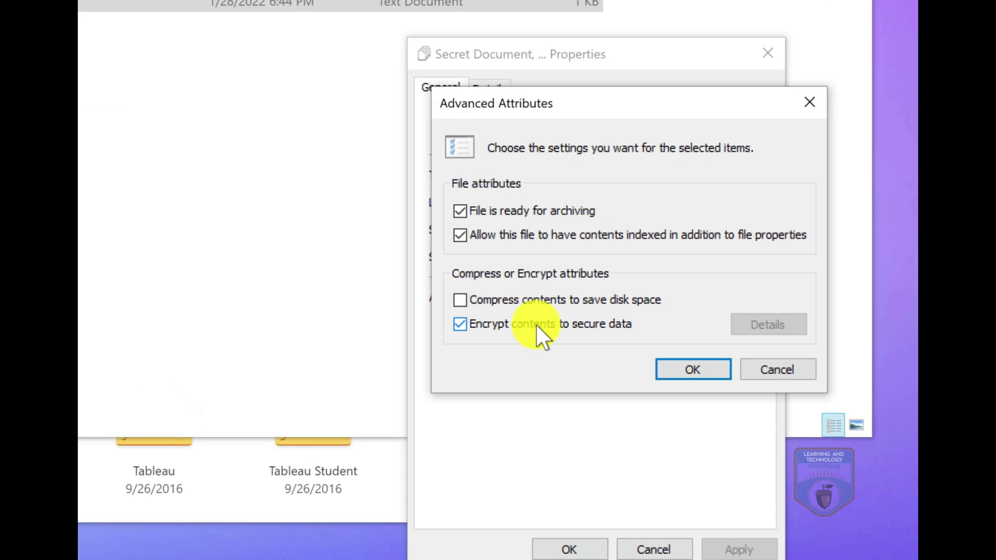
click(612, 288)
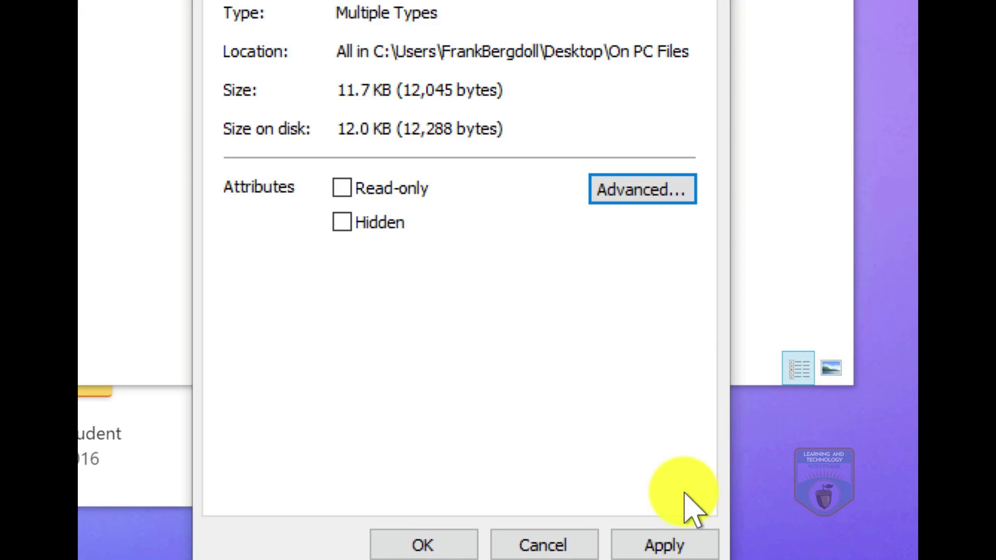
click(668, 542)
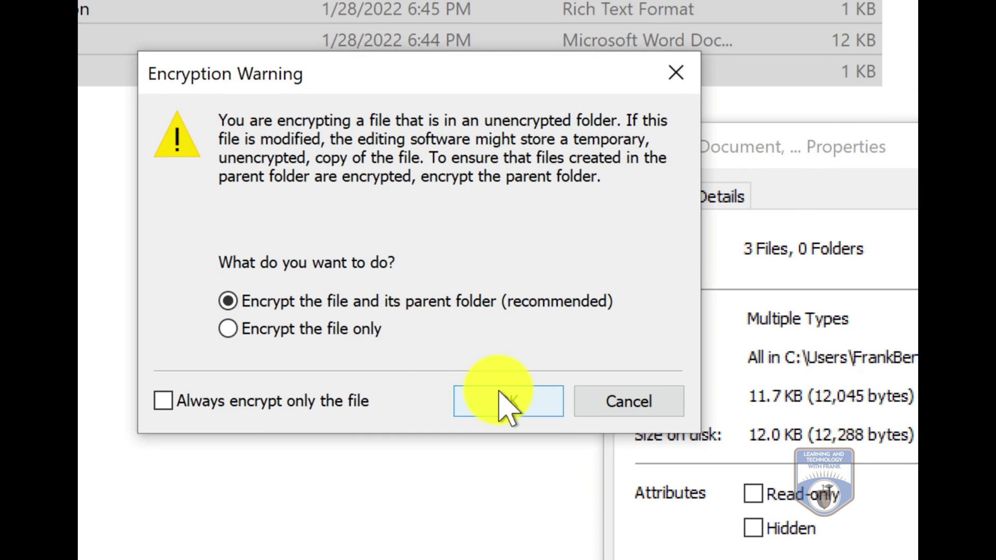
click(507, 407)
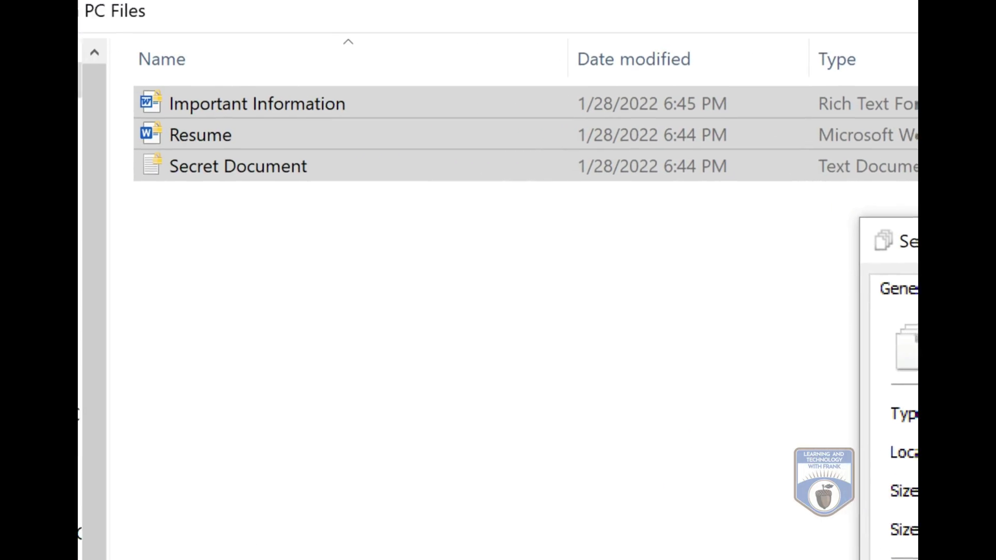
key(Return)
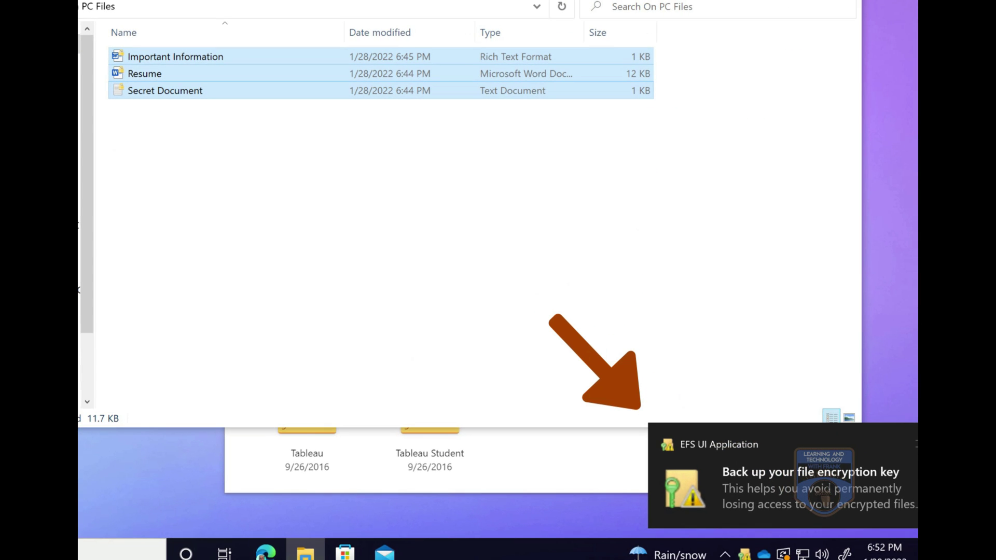
click(848, 1)
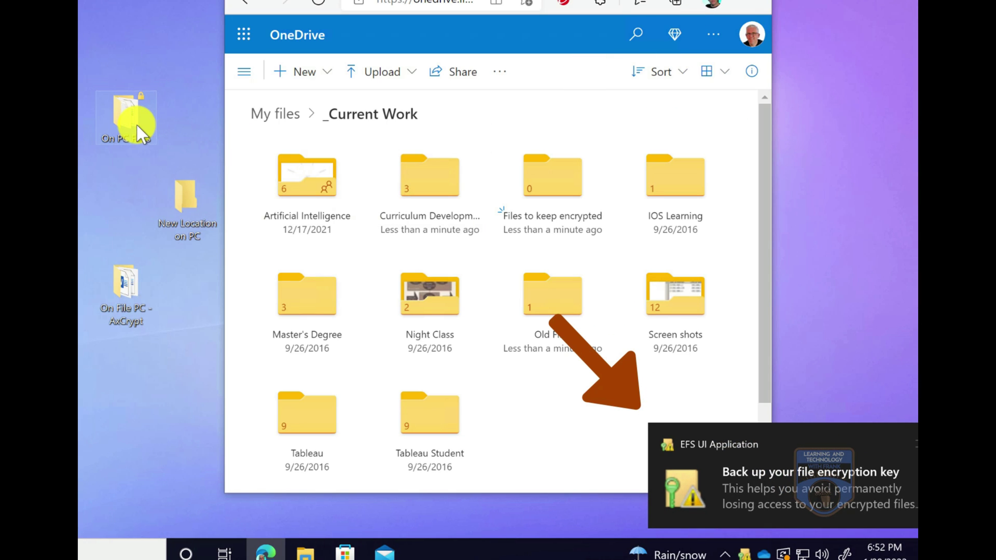
Step: Move the three files from On PC Files into the New Location on PC folder
double_click(124, 118)
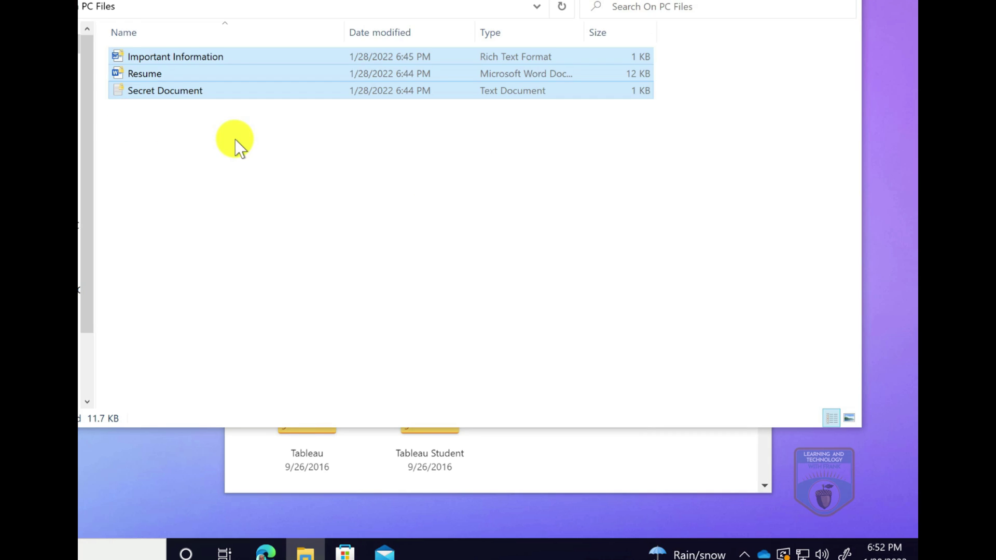
drag(237, 139, 118, 69)
drag(147, 102, 156, 93)
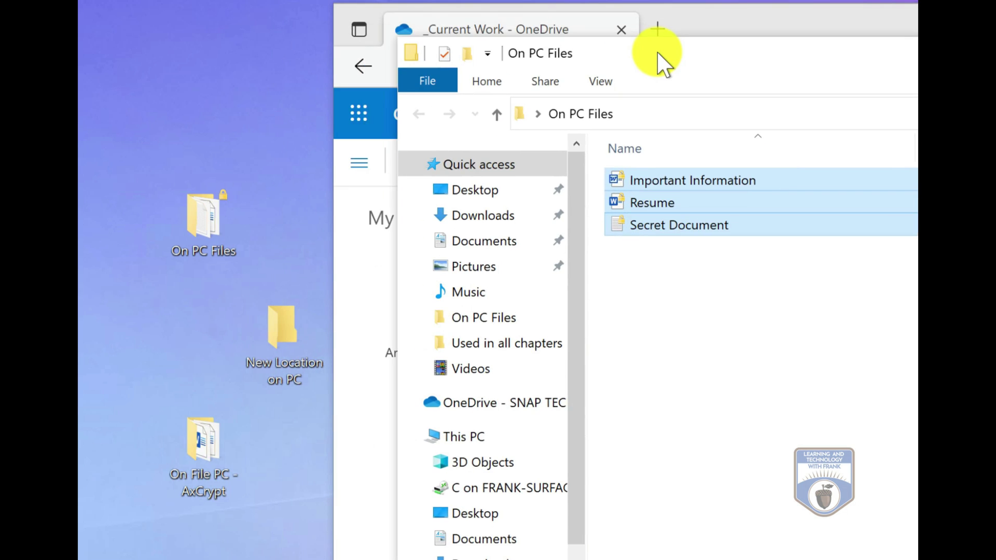
drag(667, 185, 288, 321)
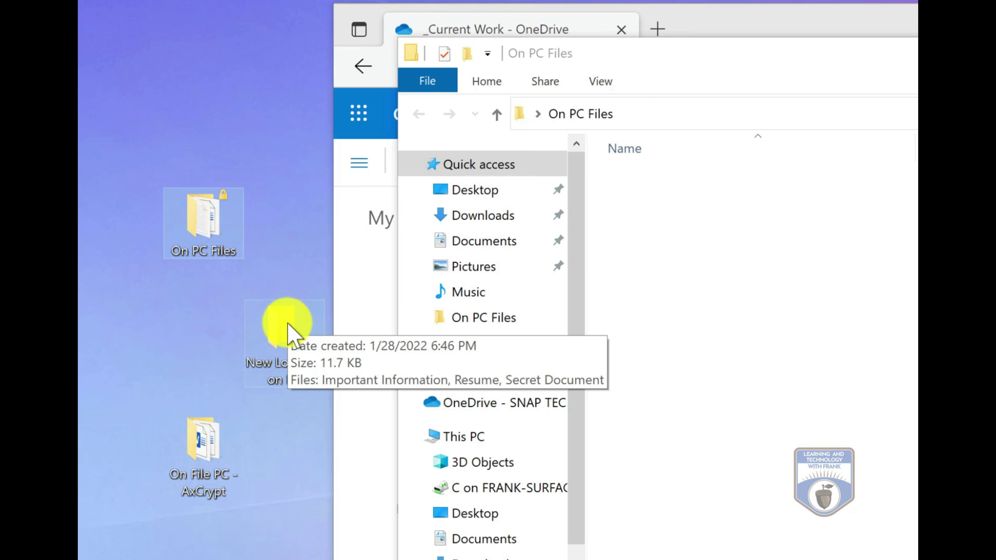
double_click(286, 326)
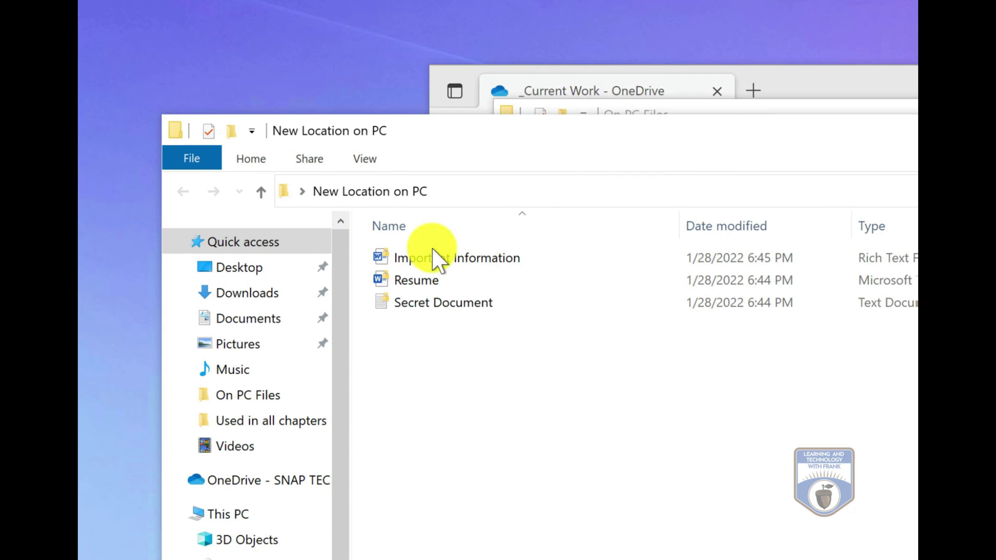
click(409, 280)
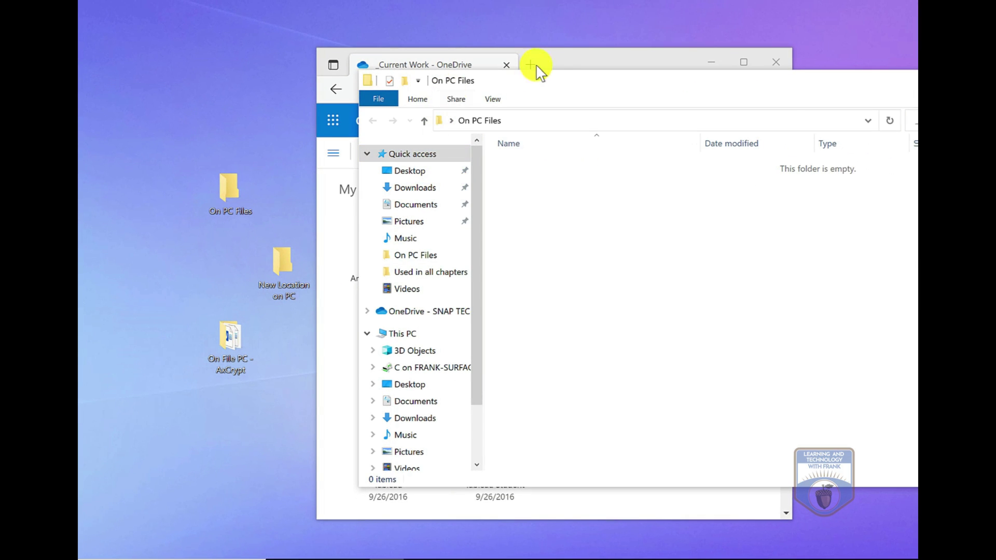
Step: Open New Location on PC beside the OneDrive page with its three files selected
click(545, 64)
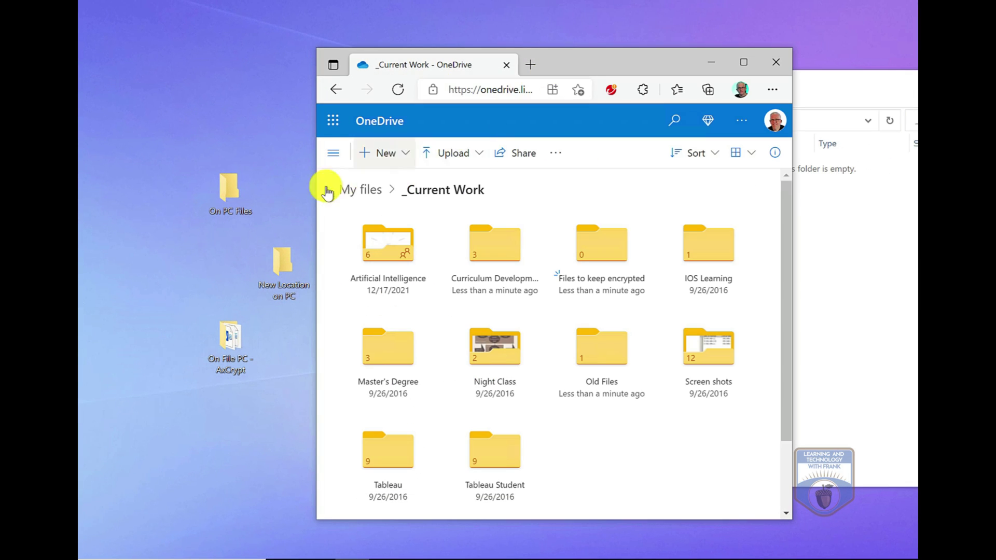
double_click(229, 191)
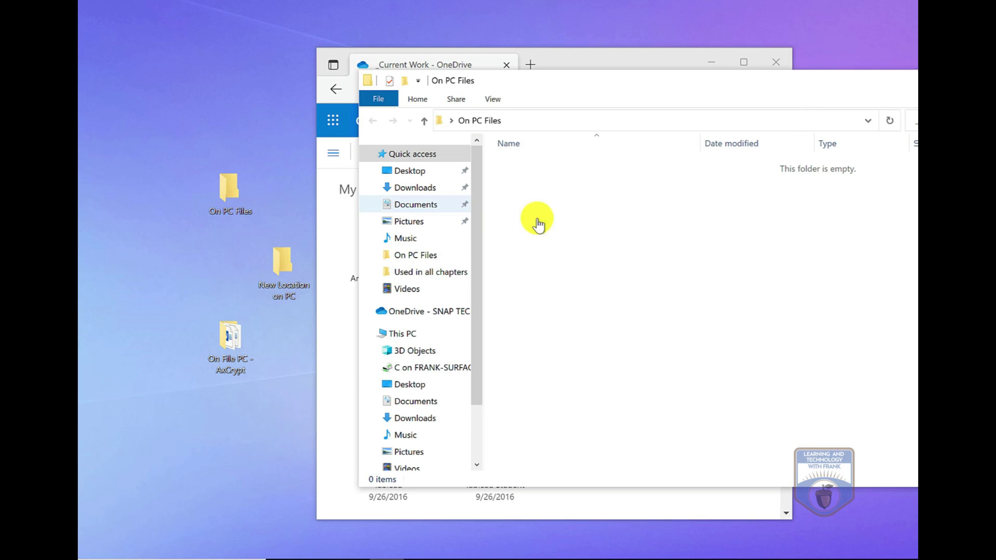
click(287, 254)
double_click(287, 254)
drag(677, 274, 323, 179)
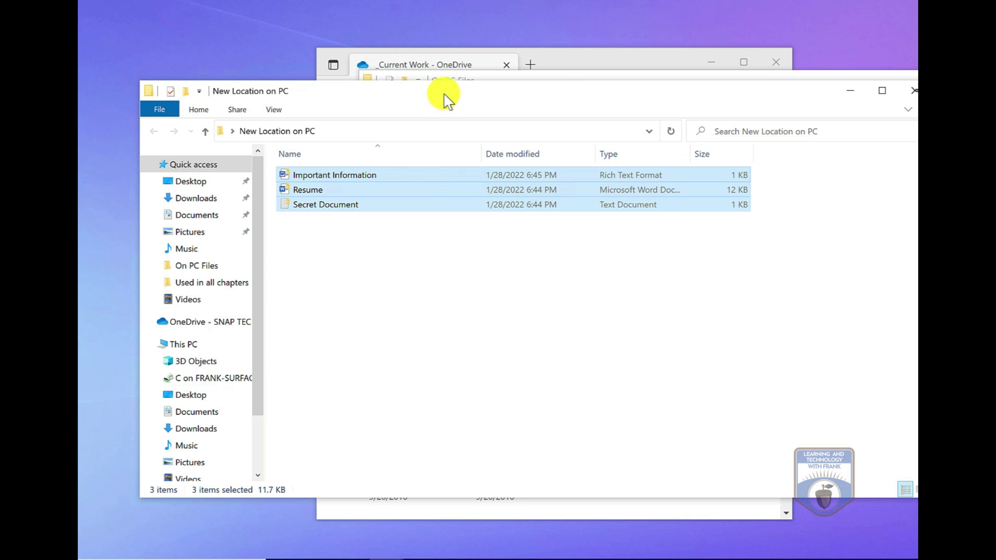
drag(445, 99, 501, 197)
click(552, 63)
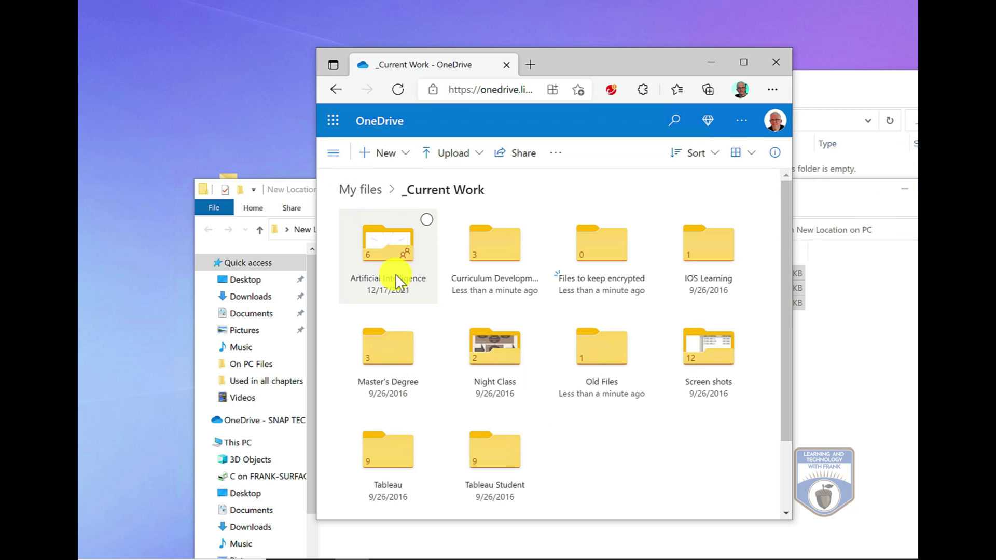
Step: Upload the three files from Explorer into OneDrive's Files to keep encrypted folder
click(617, 260)
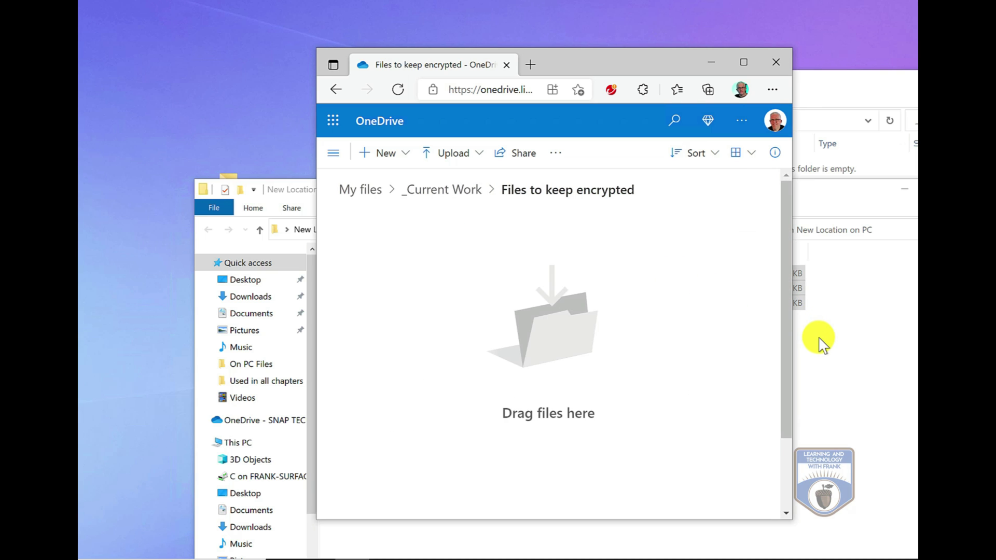
click(820, 341)
drag(513, 218, 589, 337)
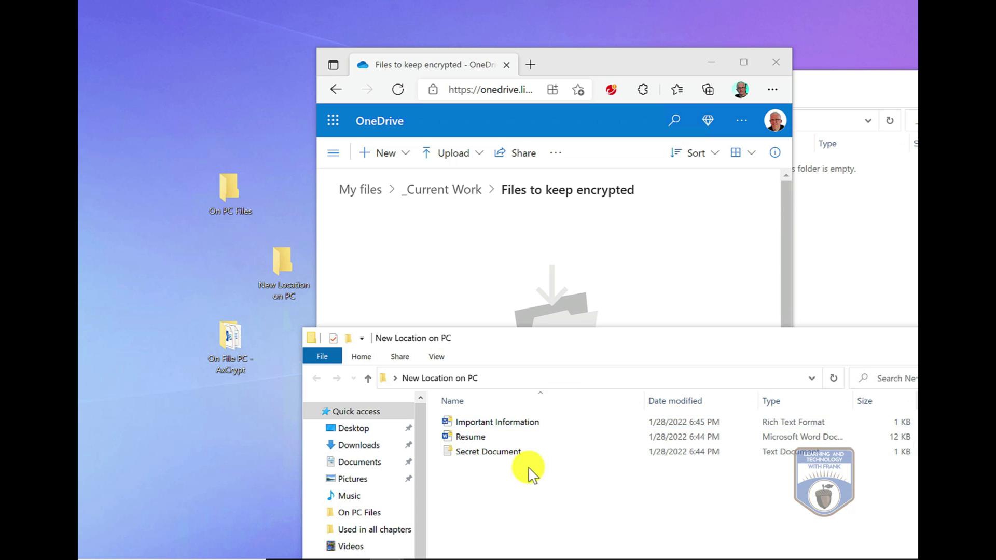
drag(520, 463, 513, 276)
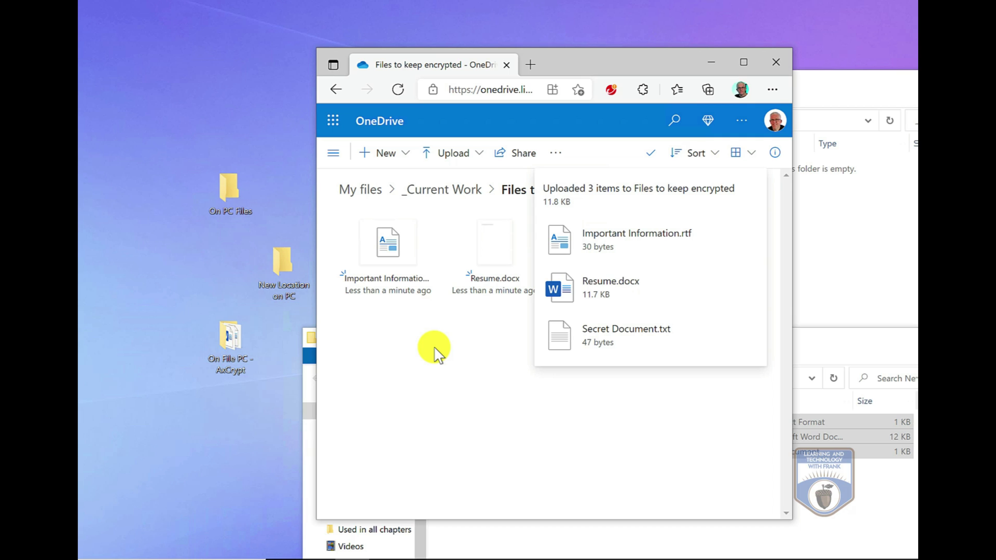
click(435, 353)
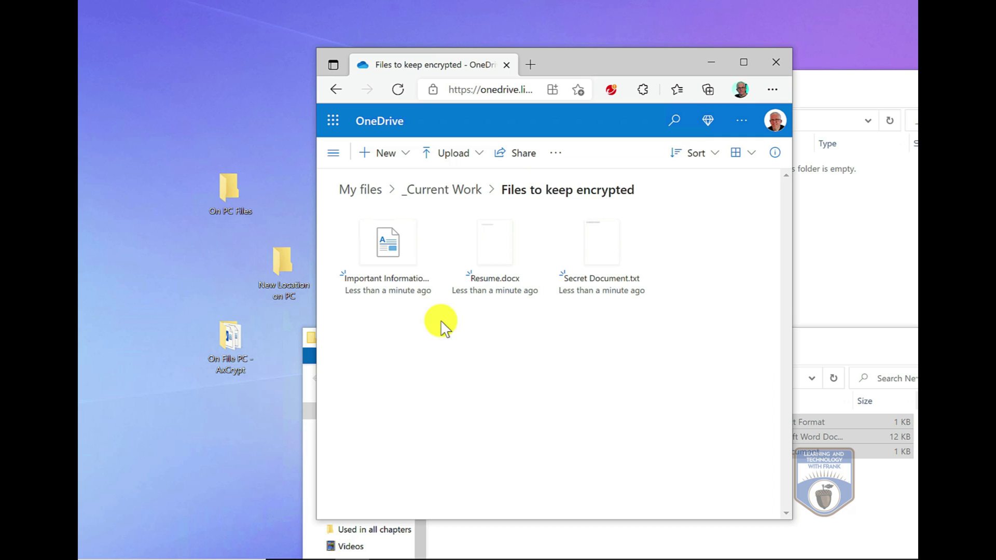
Step: Preview Secret Document.txt online, then return to _Current Work
click(628, 251)
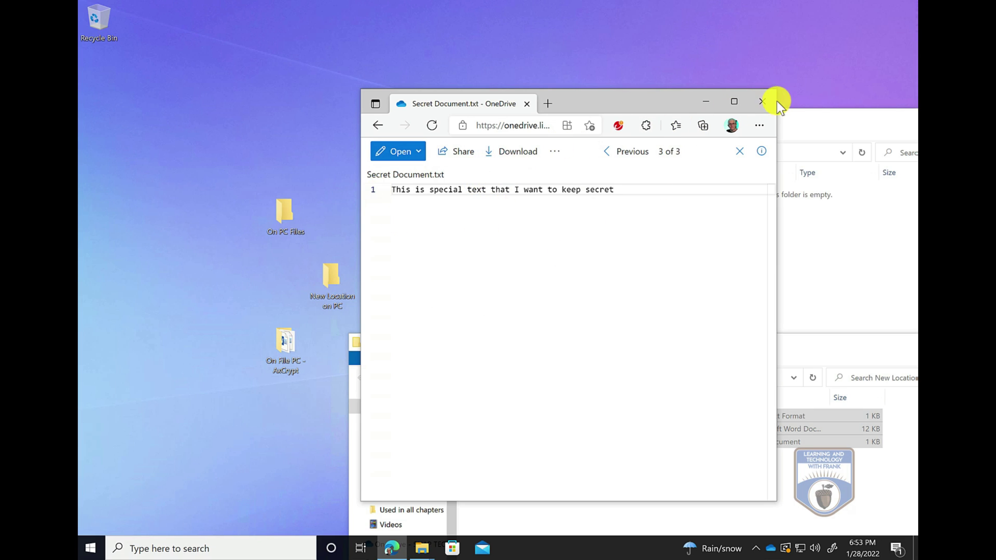
click(386, 129)
click(386, 128)
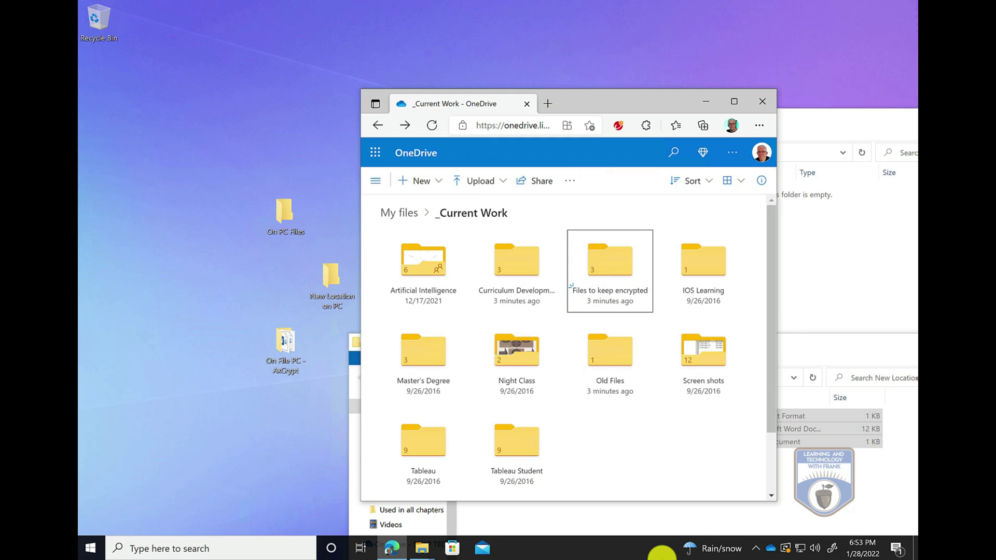
Step: Encrypt all three files in On File PC - AxCrypt using AxCrypt's right-click Encrypt command
click(291, 345)
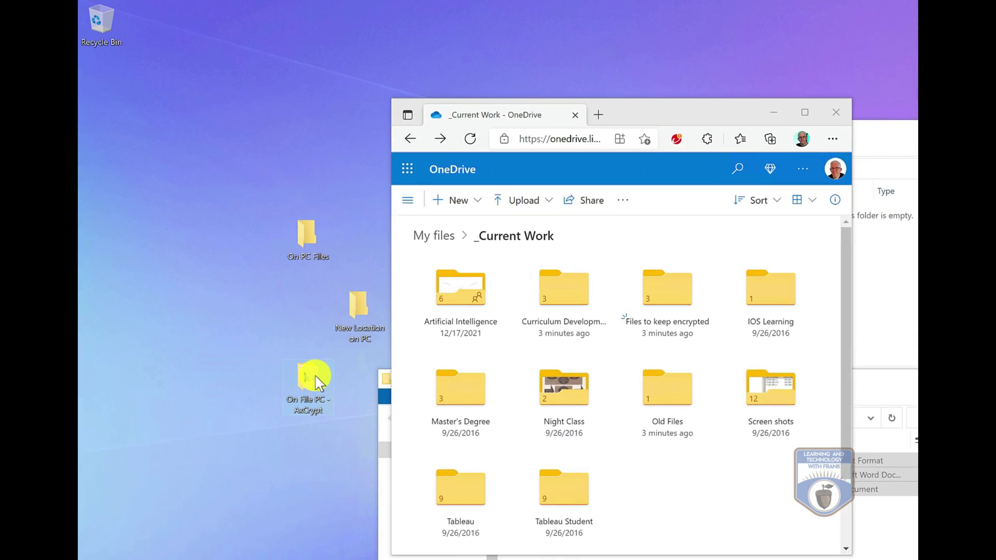
double_click(321, 388)
drag(458, 341, 327, 138)
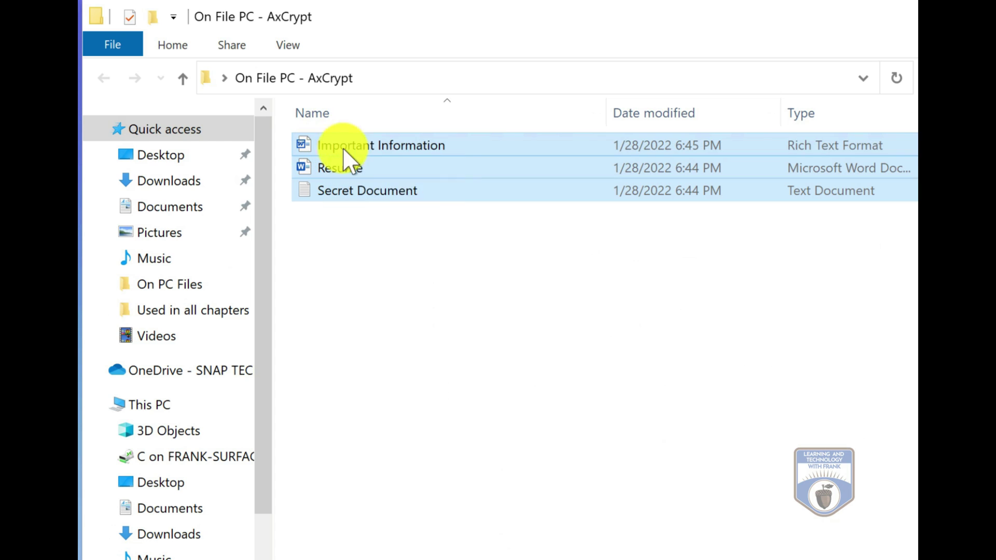
right_click(379, 195)
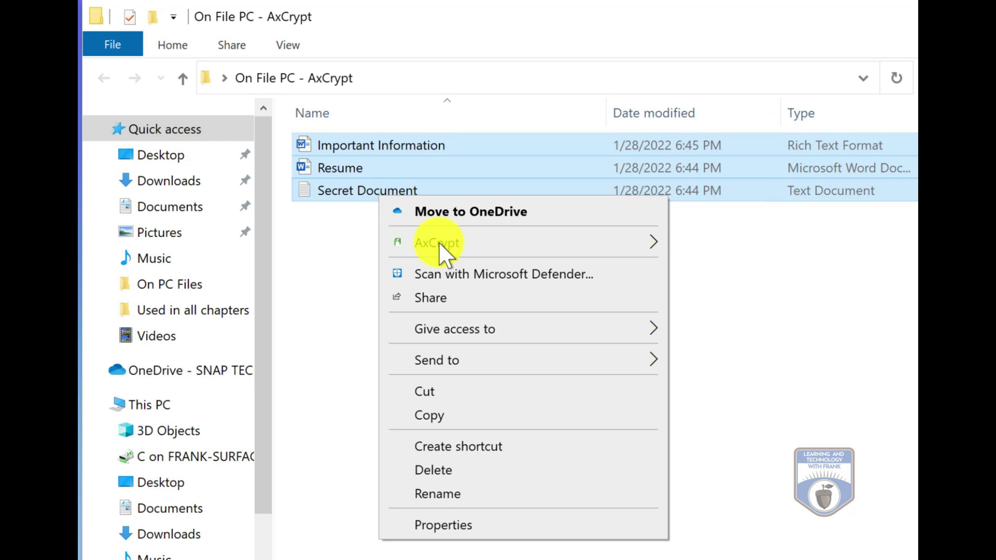
mouse_move(440, 251)
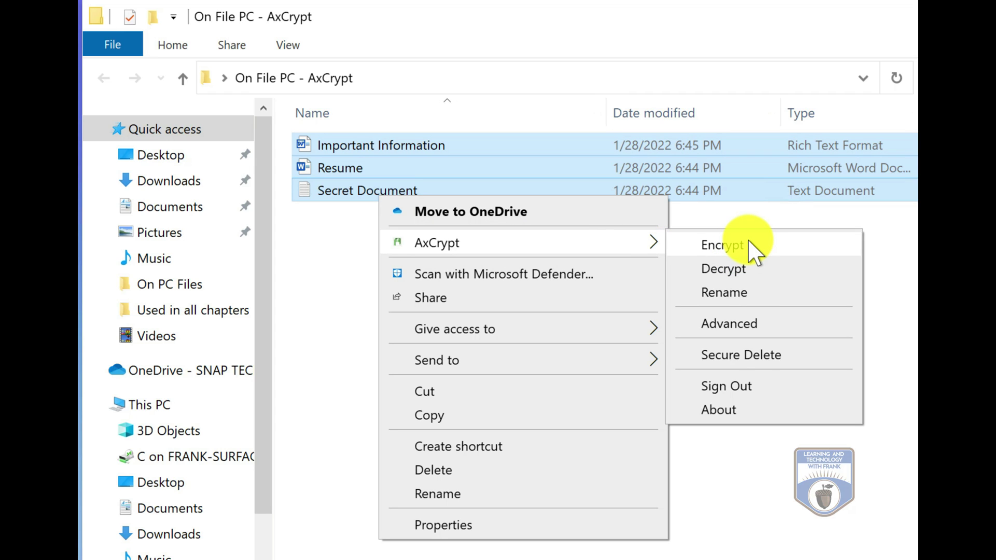
click(753, 251)
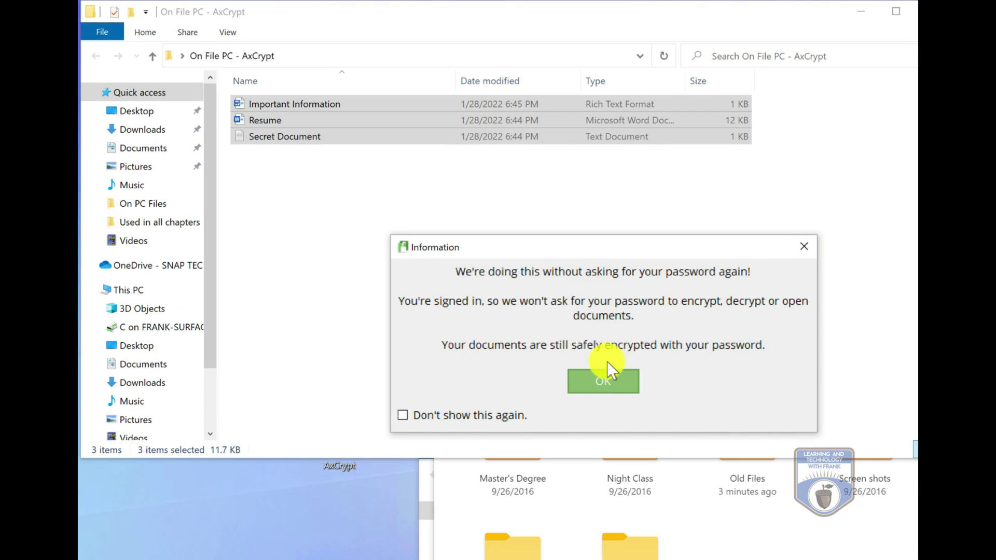
click(602, 381)
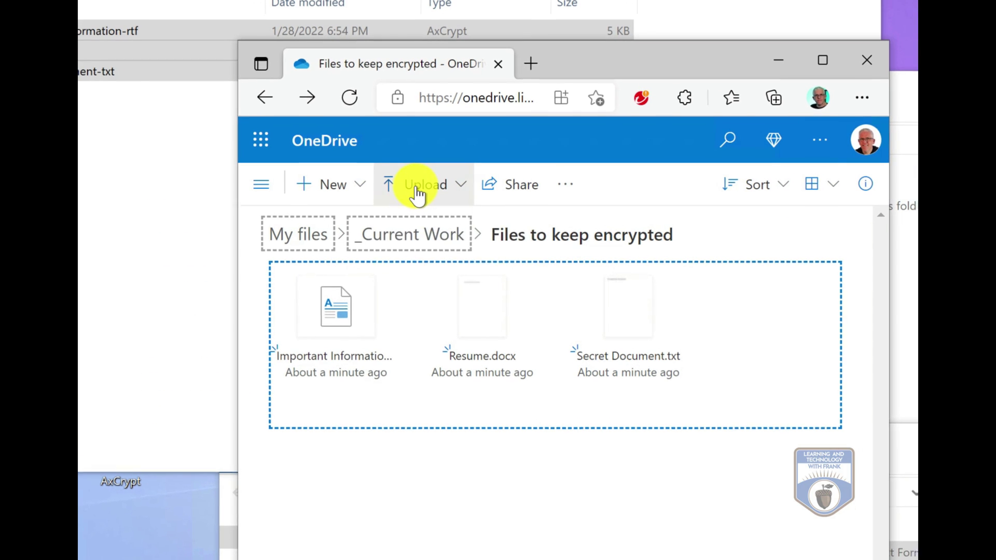
Step: Upload the three encrypted .axx files from On File PC - AxCrypt, then open Secret Document-txt.axx
click(415, 187)
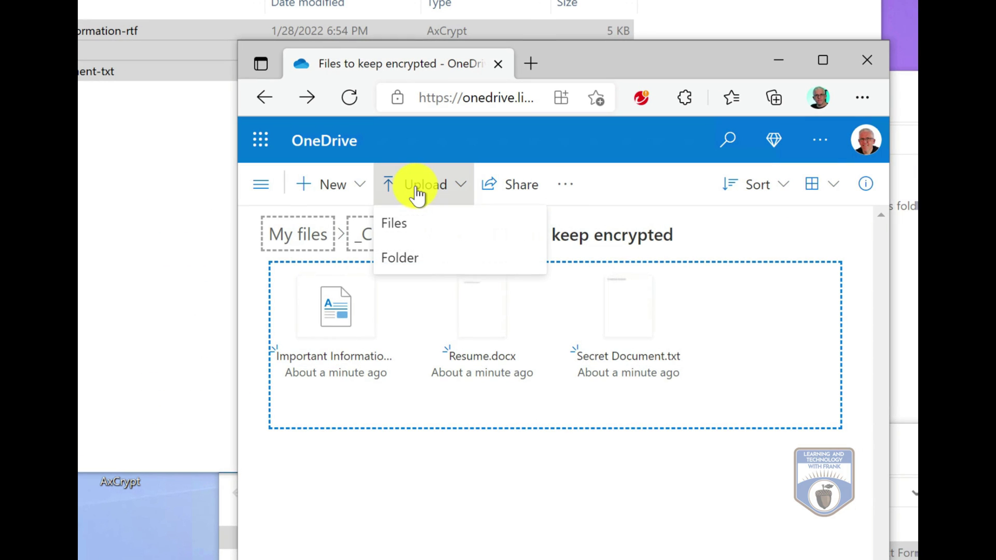
click(407, 228)
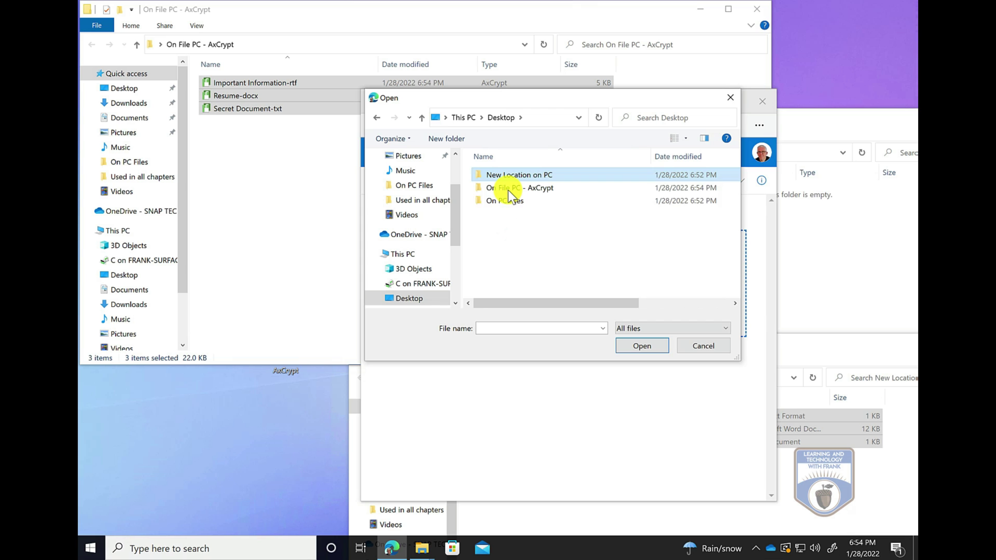
click(508, 189)
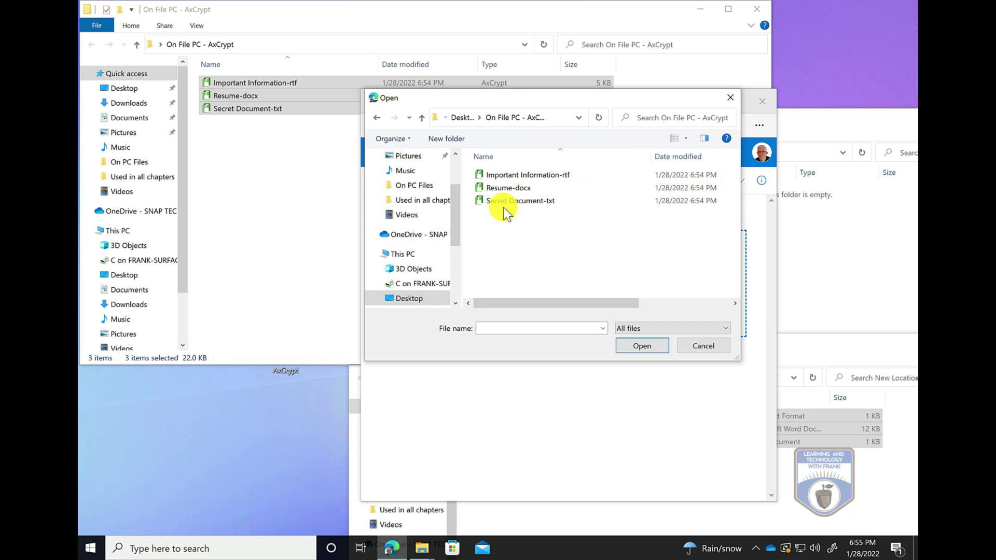
drag(528, 230, 490, 173)
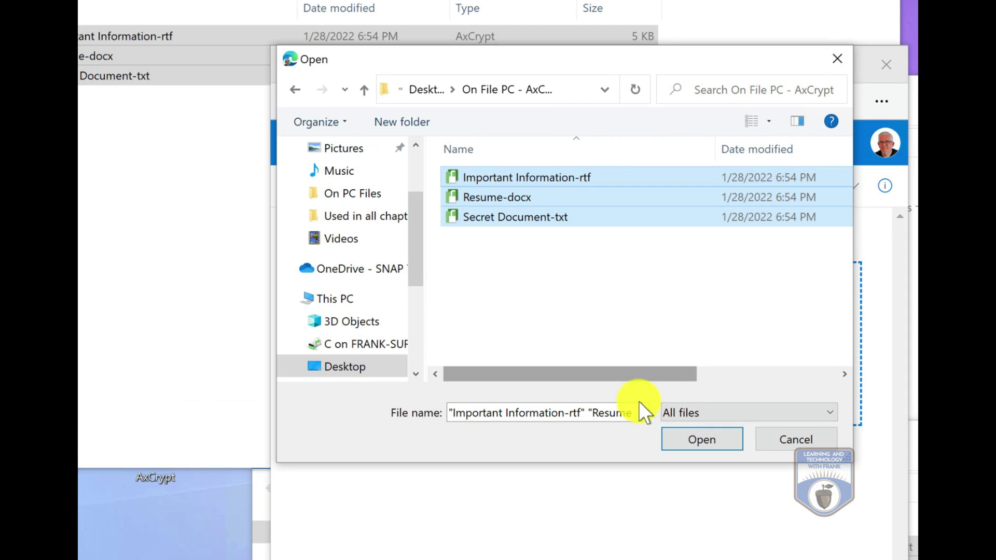
click(643, 365)
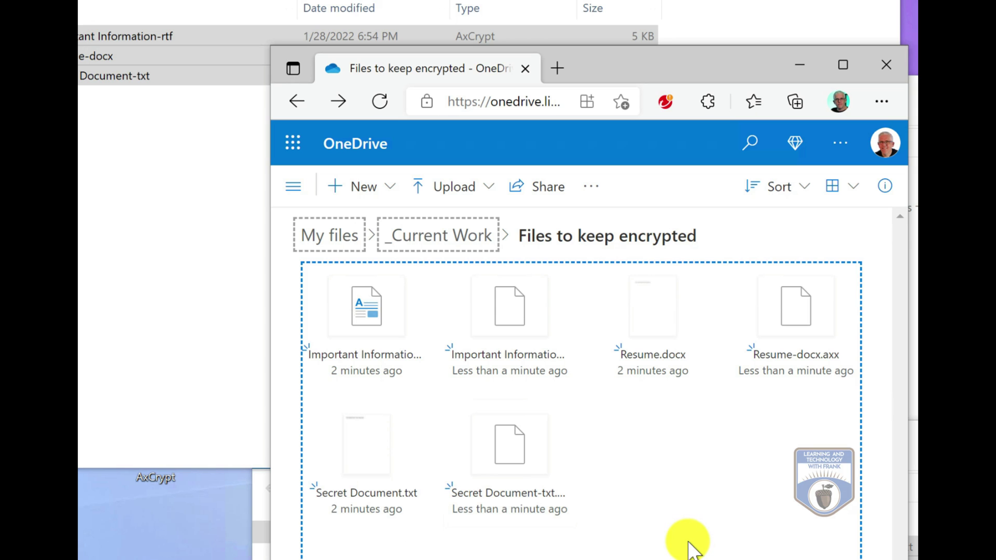
click(520, 456)
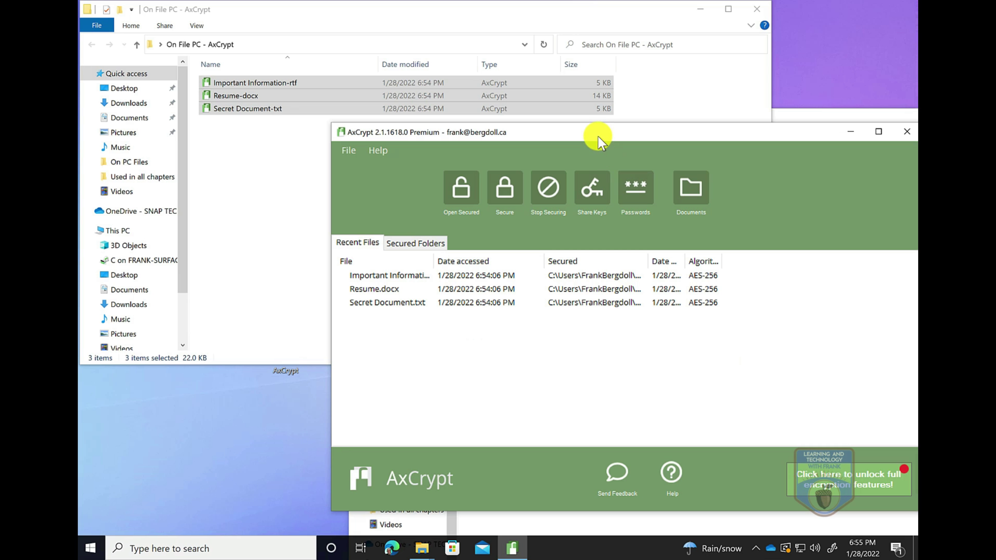
Step: Open Secret Document-txt from Desktop > On File PC - AxCrypt via Open Secured, read it, and close Notepad
drag(595, 133, 425, 69)
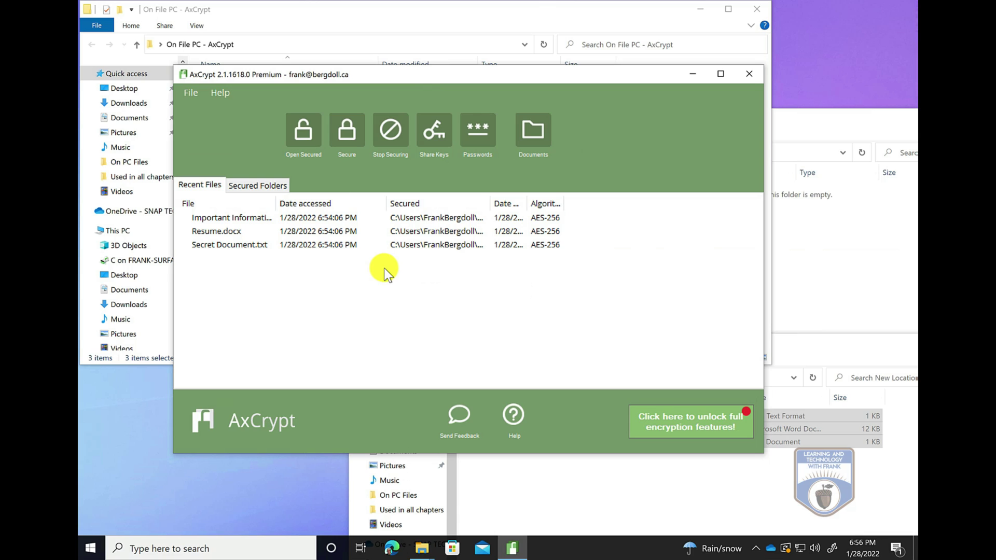
click(218, 244)
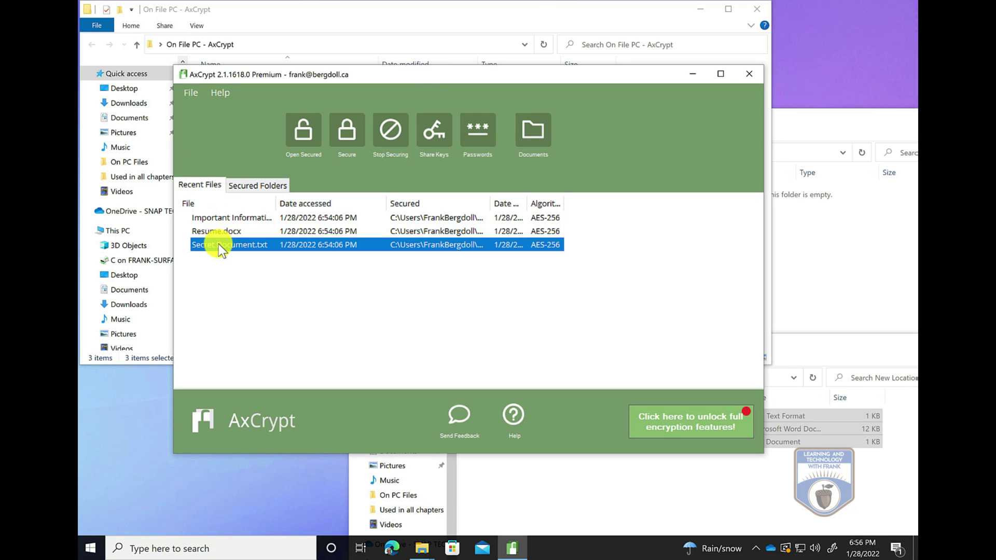
click(303, 127)
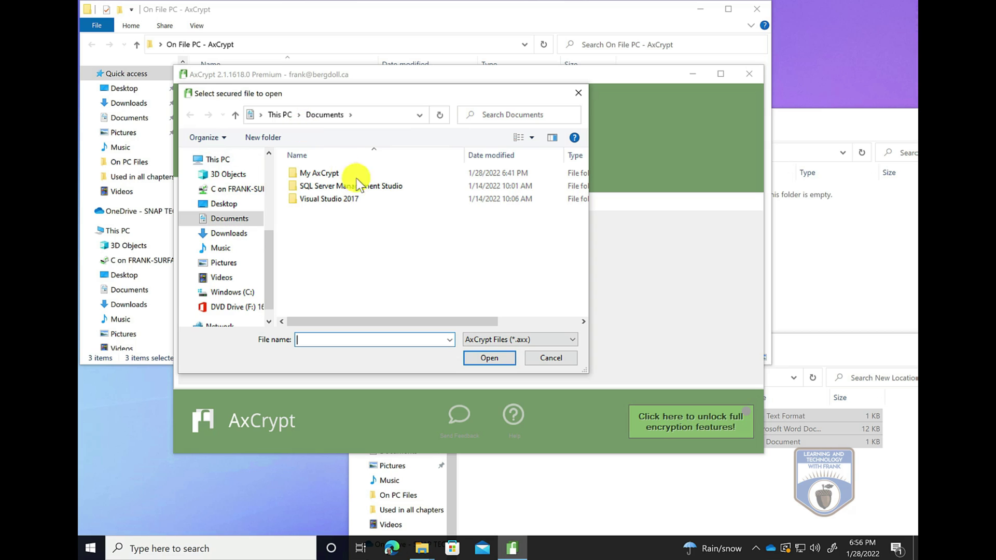
click(323, 176)
double_click(323, 176)
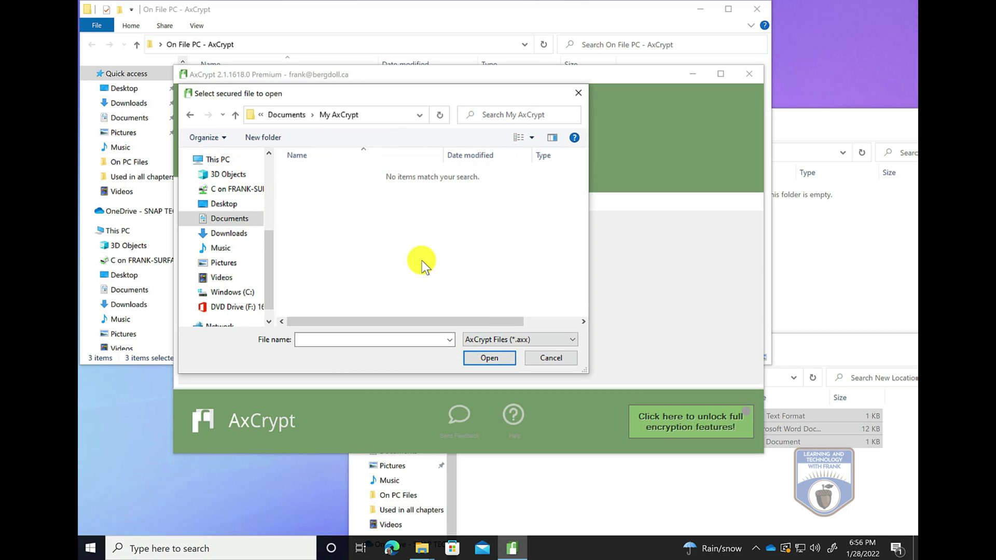
click(294, 116)
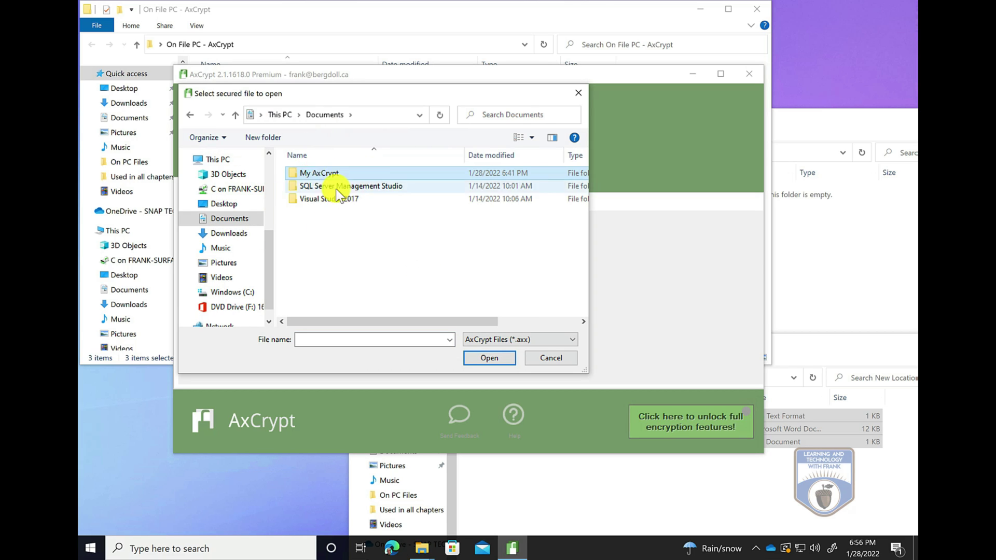
click(233, 205)
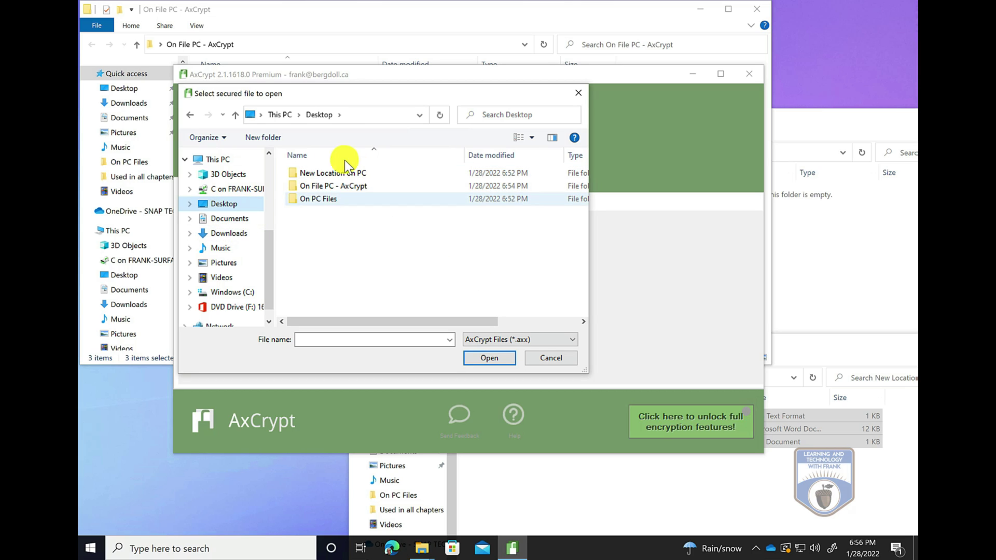
double_click(333, 186)
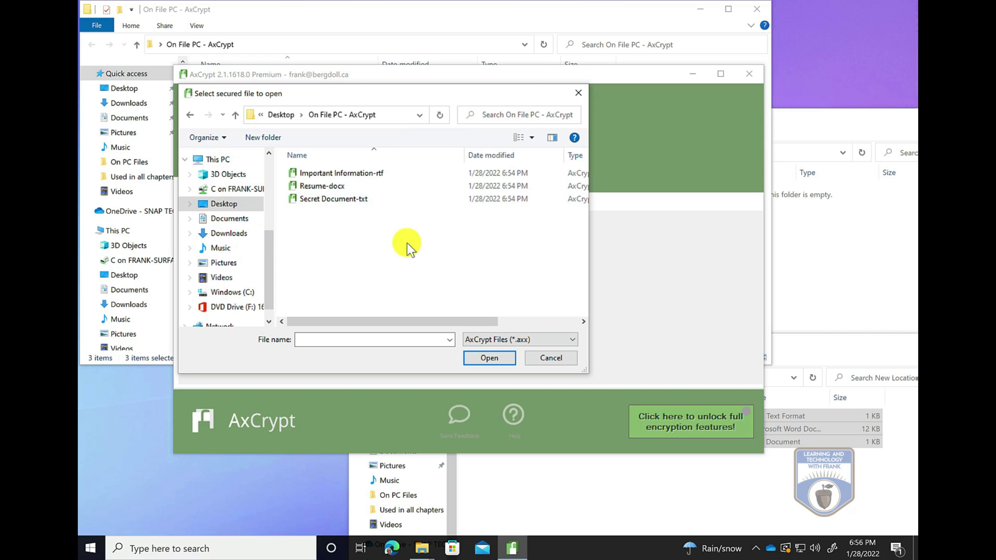
double_click(326, 199)
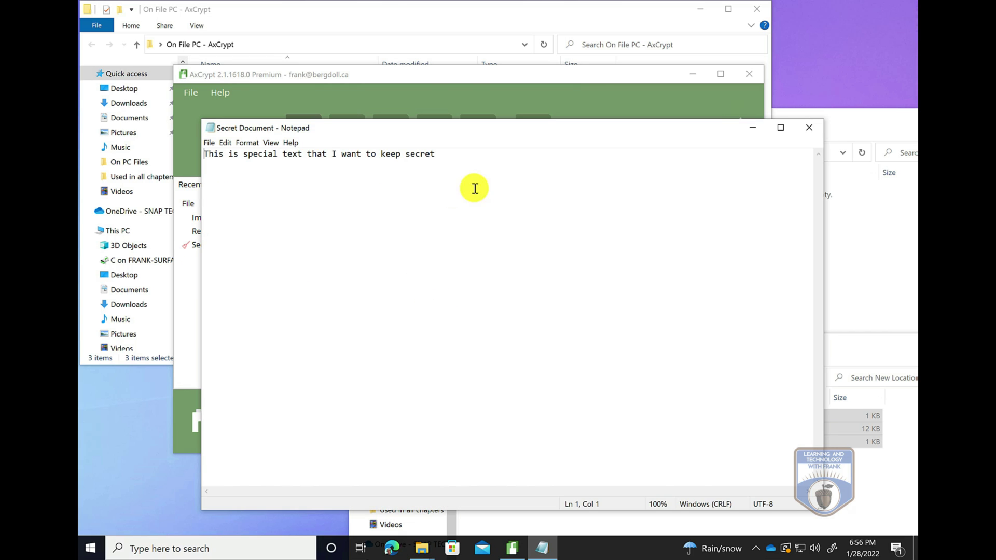
click(809, 128)
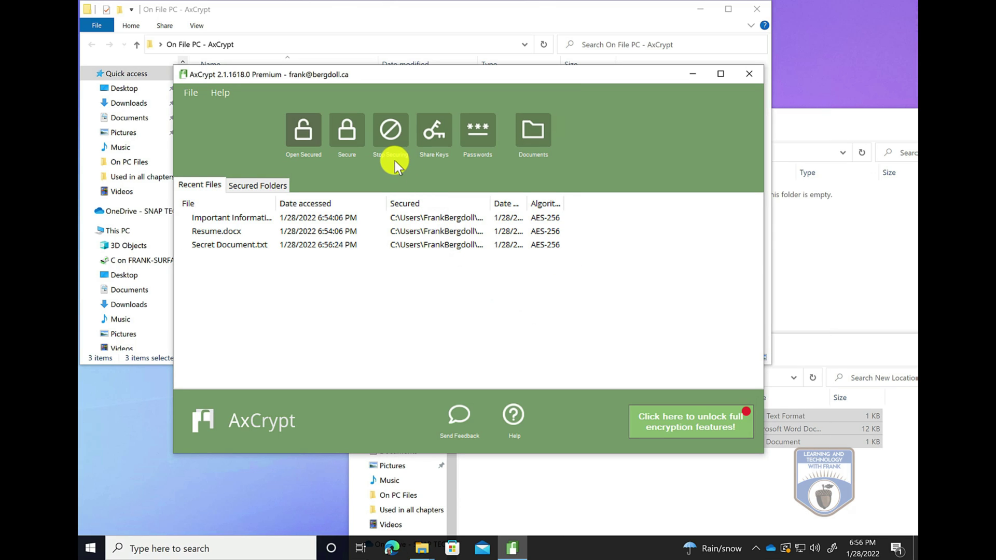
Step: Select Secret Document.txt and open Share Keys, cancelling without adding anyone
drag(269, 291, 241, 216)
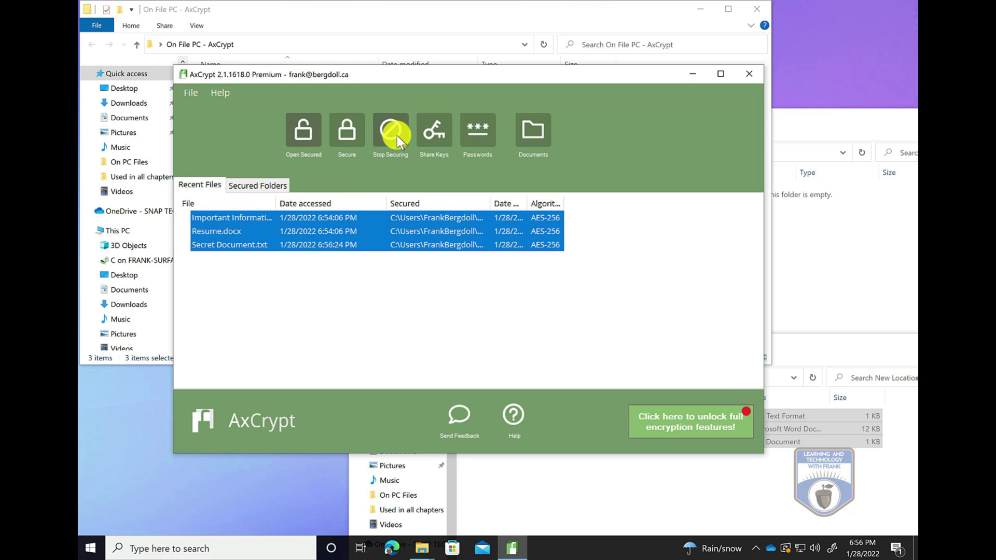
click(416, 304)
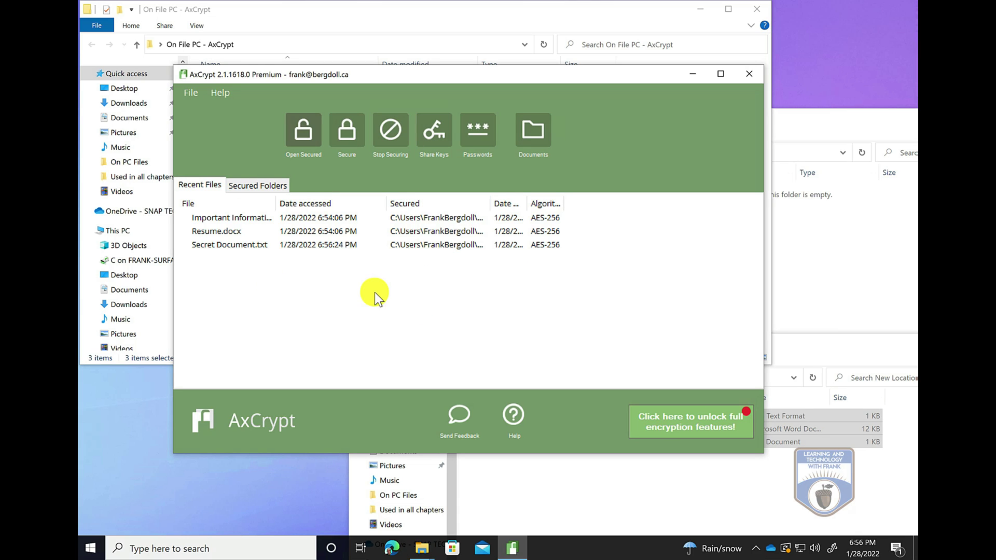
click(352, 247)
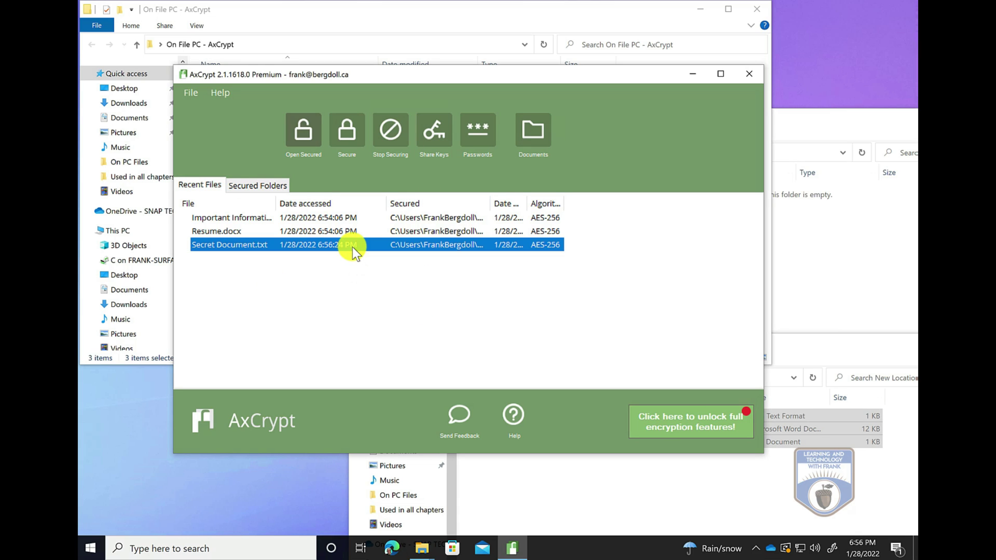
click(433, 141)
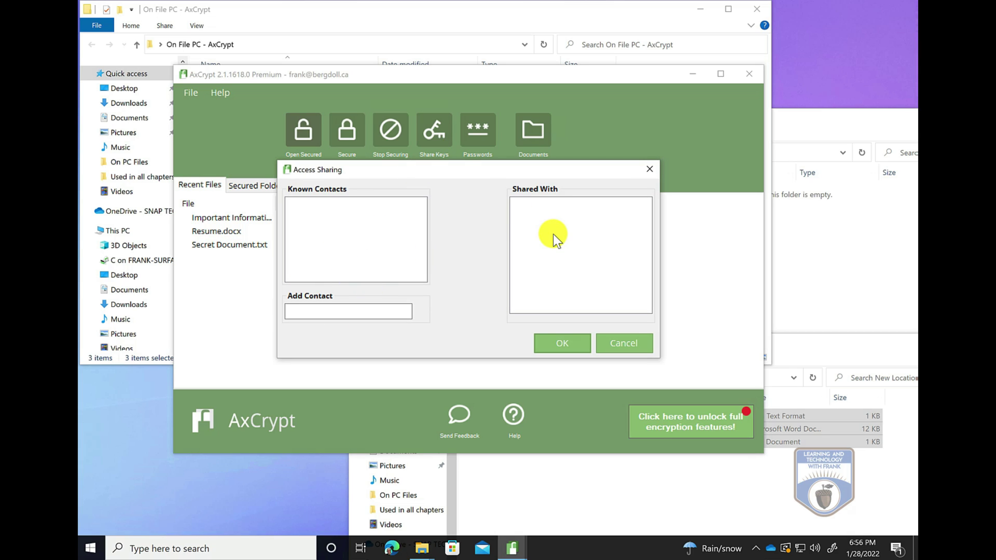
click(632, 344)
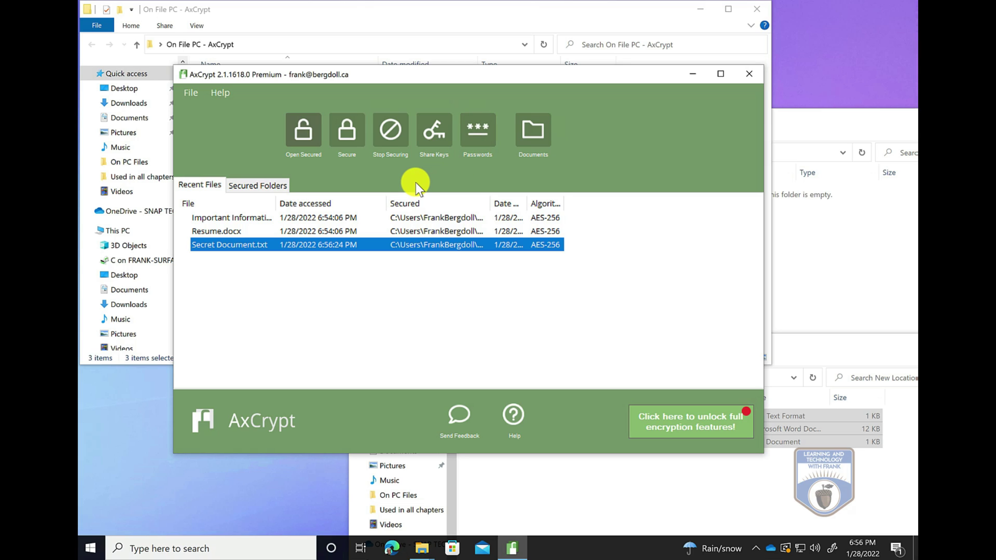
Step: Show the Secured Folders list with Documents\My AxCrypt and minimize File Explorer
click(256, 185)
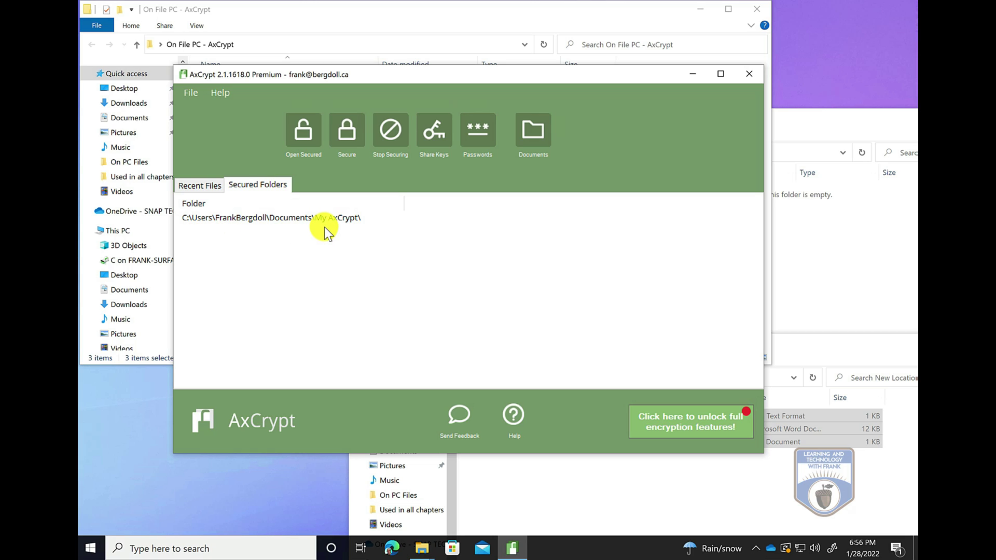
drag(439, 81, 579, 112)
click(704, 9)
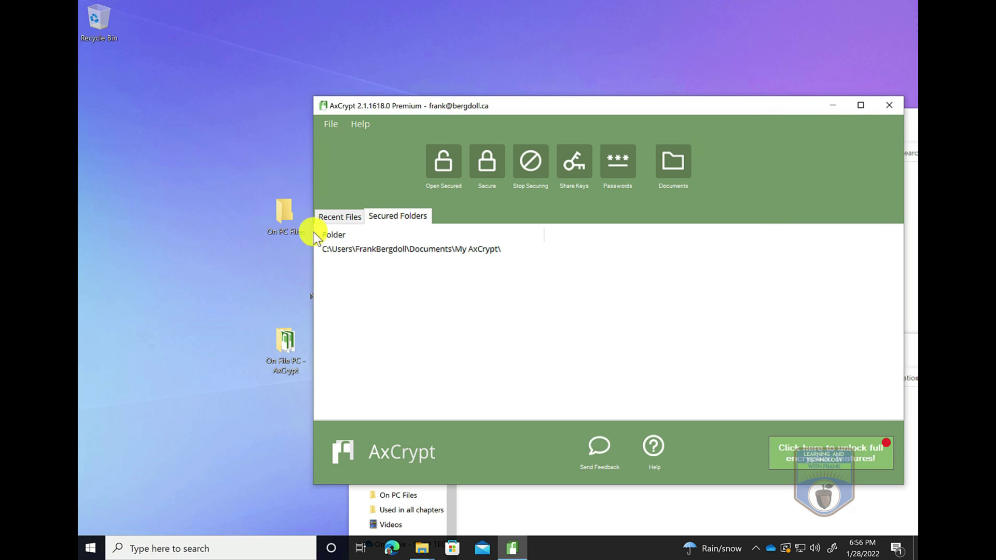
Step: View the three encrypted files in the New Location on PC desktop folder, then return to AxCrypt
drag(516, 94, 511, 92)
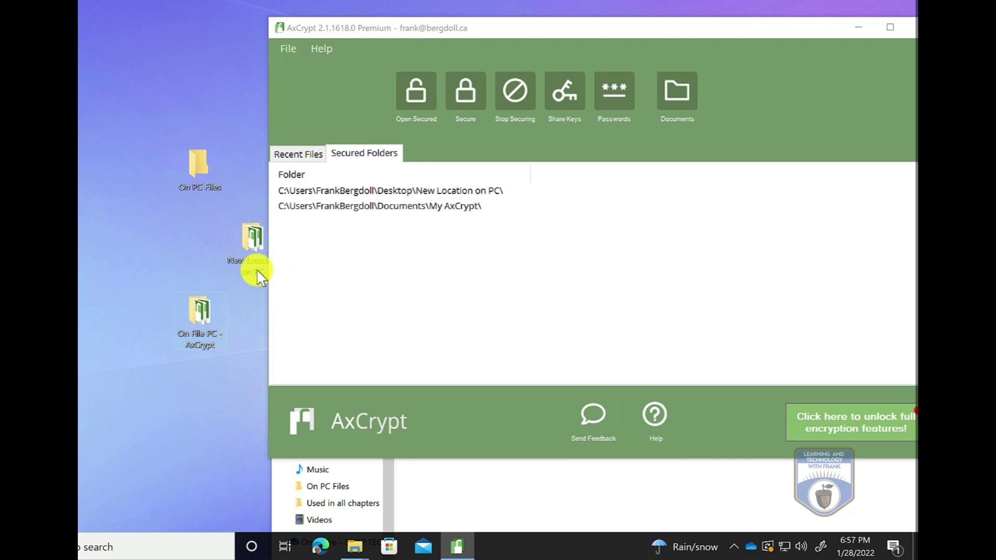
double_click(260, 243)
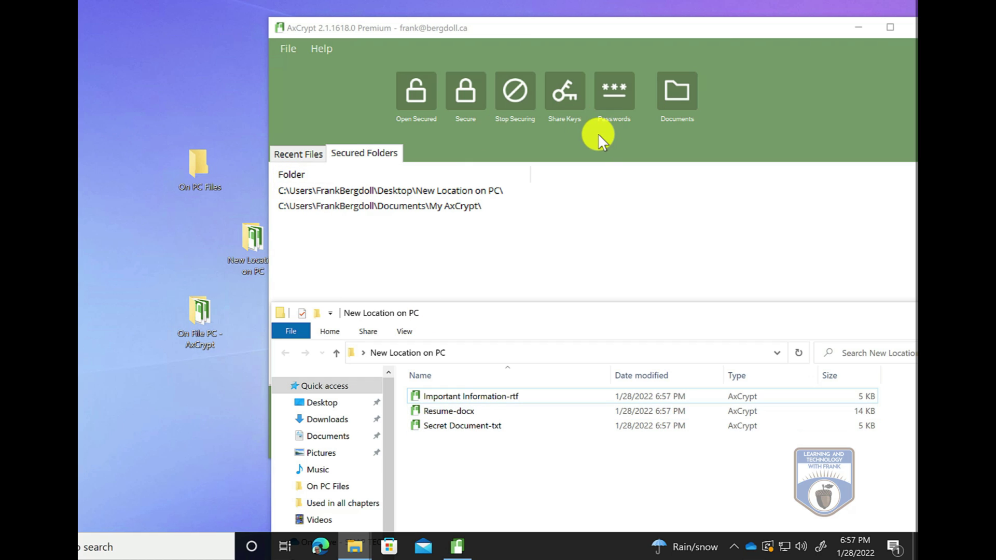
click(518, 105)
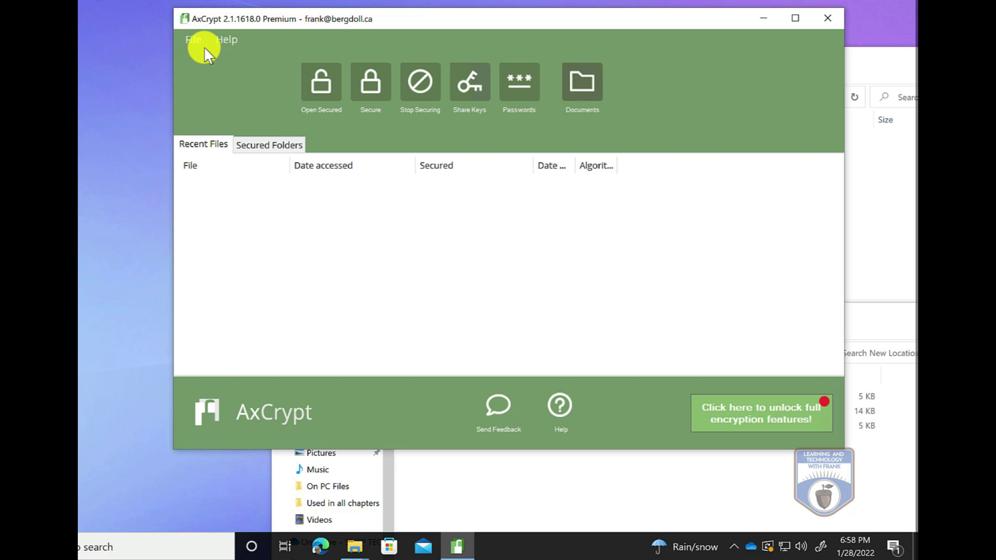
click(194, 40)
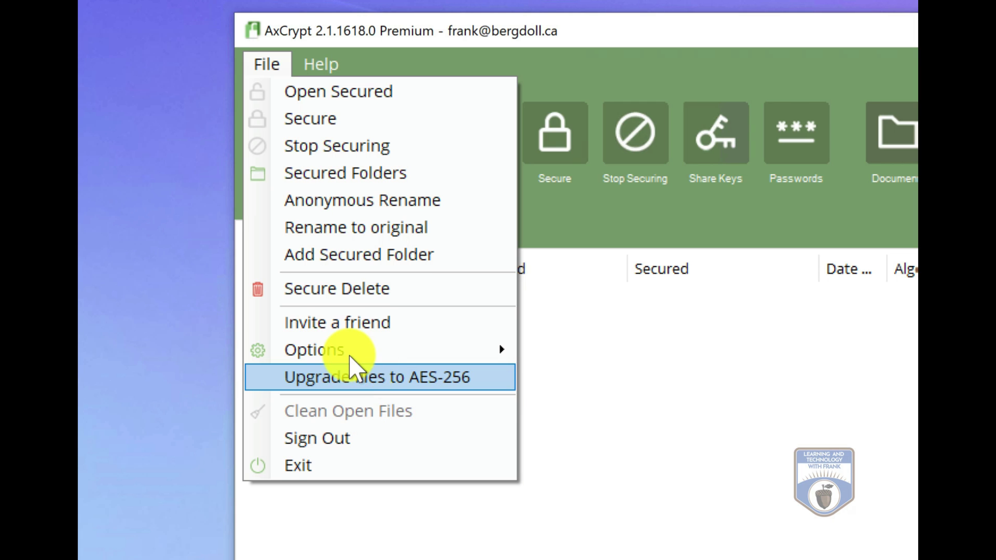
mouse_move(348, 354)
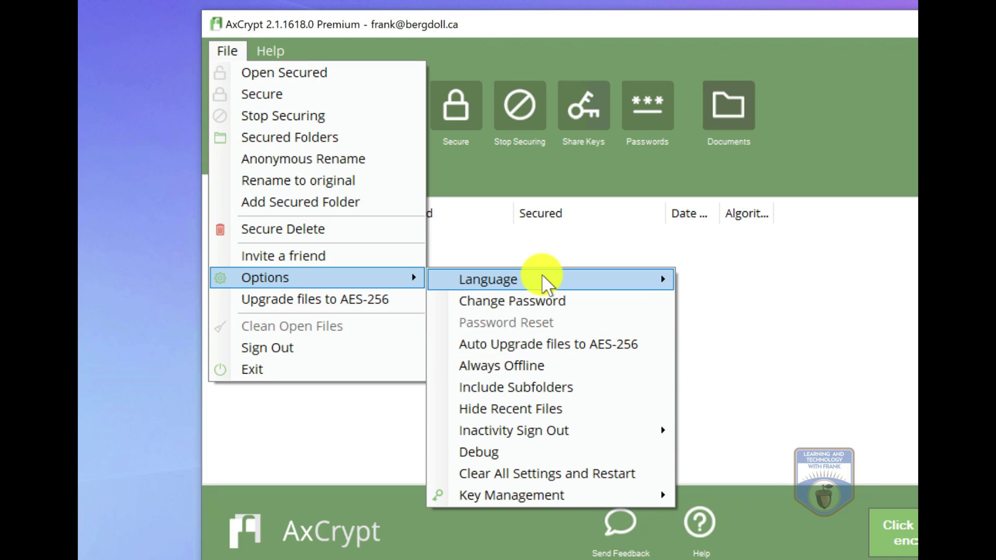
mouse_move(545, 281)
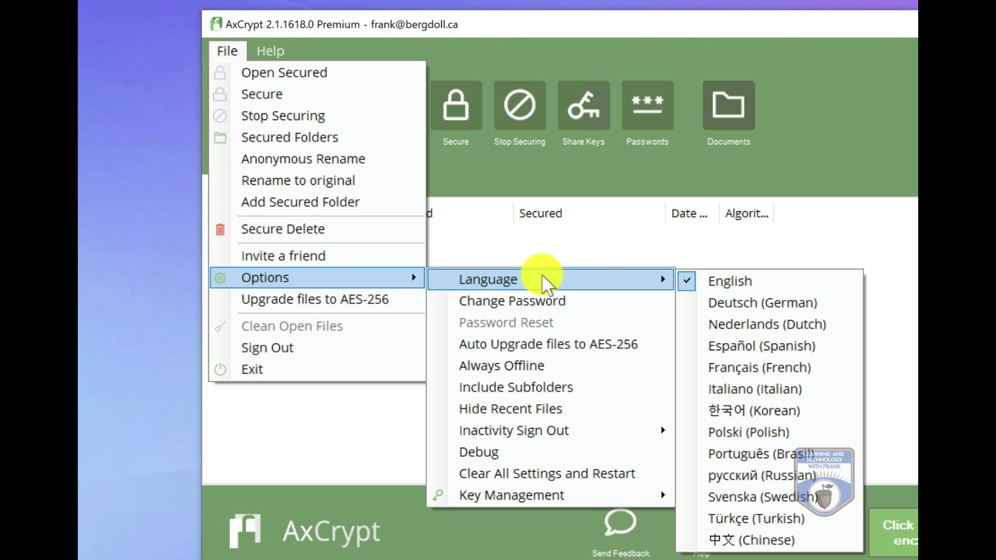
click(847, 217)
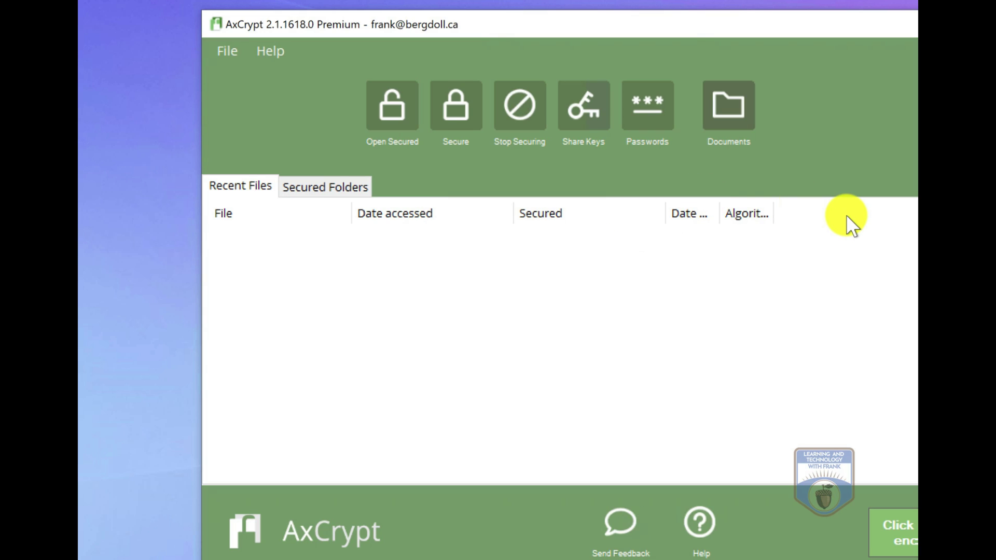
Step: Open Dropbox's My AxCrypt > Many Files that I want safe folder in Explorer, then return to AxCrypt's Secured Folders
click(722, 111)
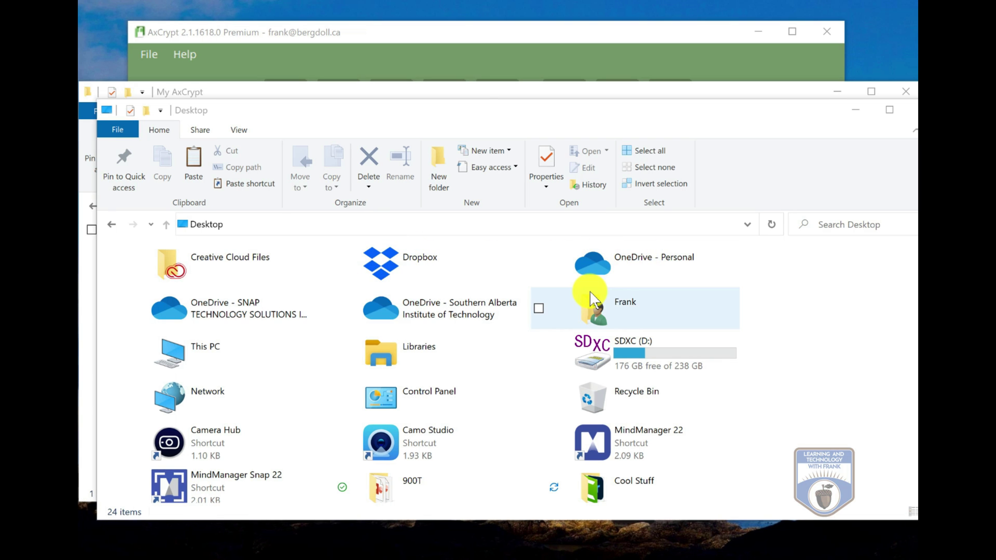
click(470, 68)
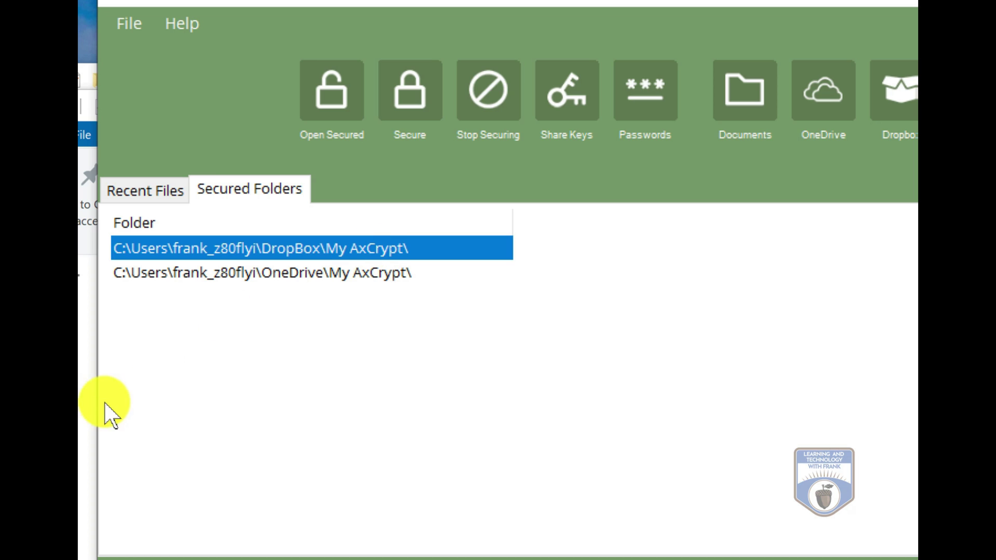
click(84, 409)
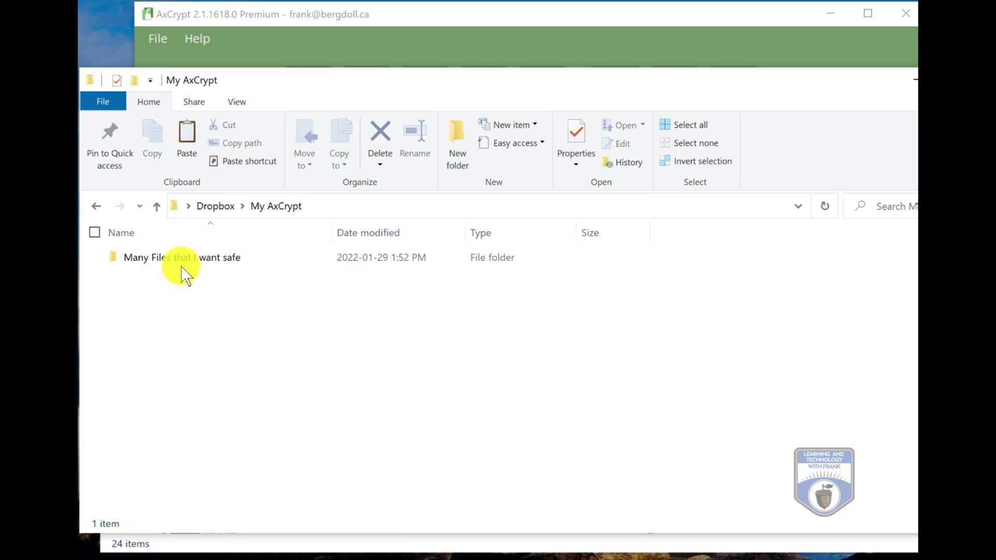
double_click(182, 256)
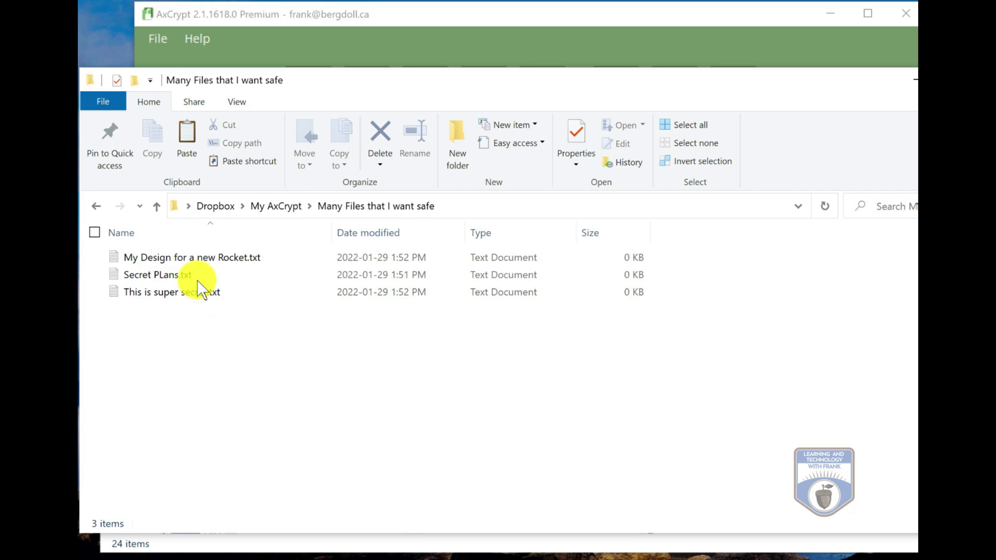
click(466, 38)
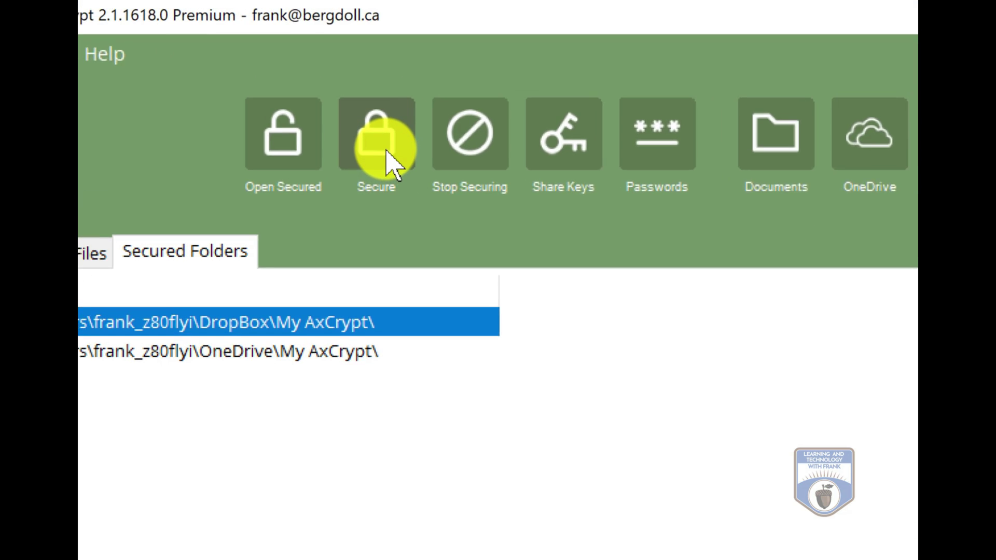
Step: Encrypt the three .txt files in Dropbox > My AxCrypt > Many Files that I want safe
click(370, 96)
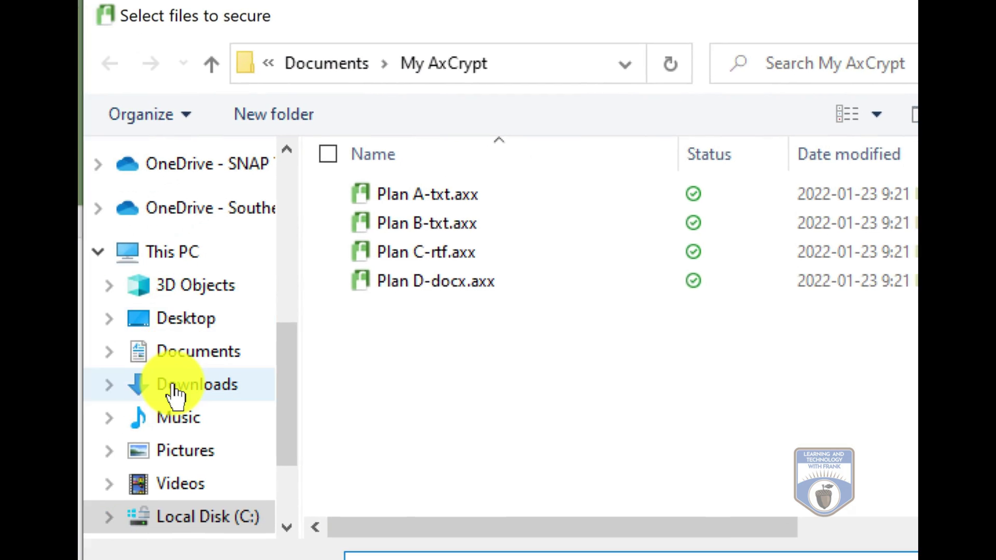
scroll(249, 225, up, 4)
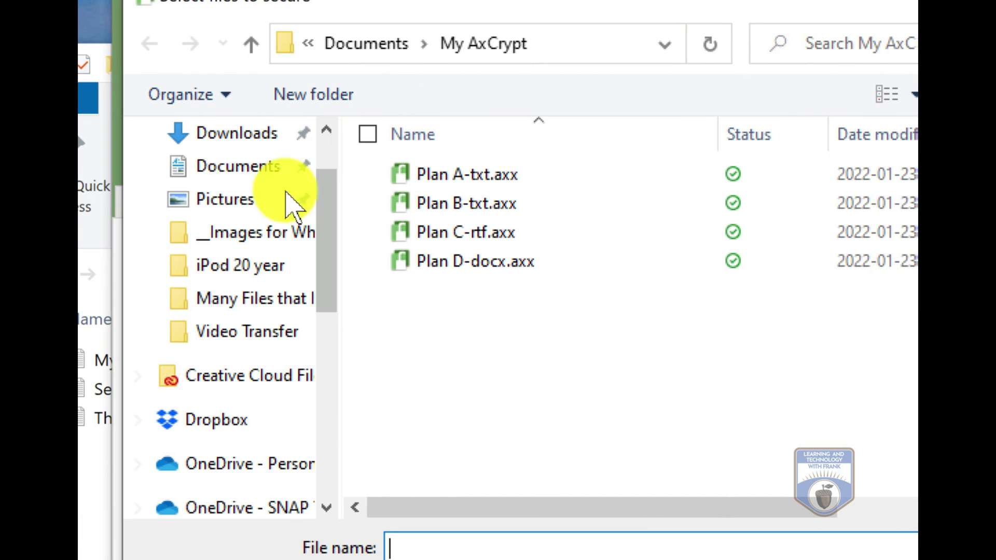
click(197, 419)
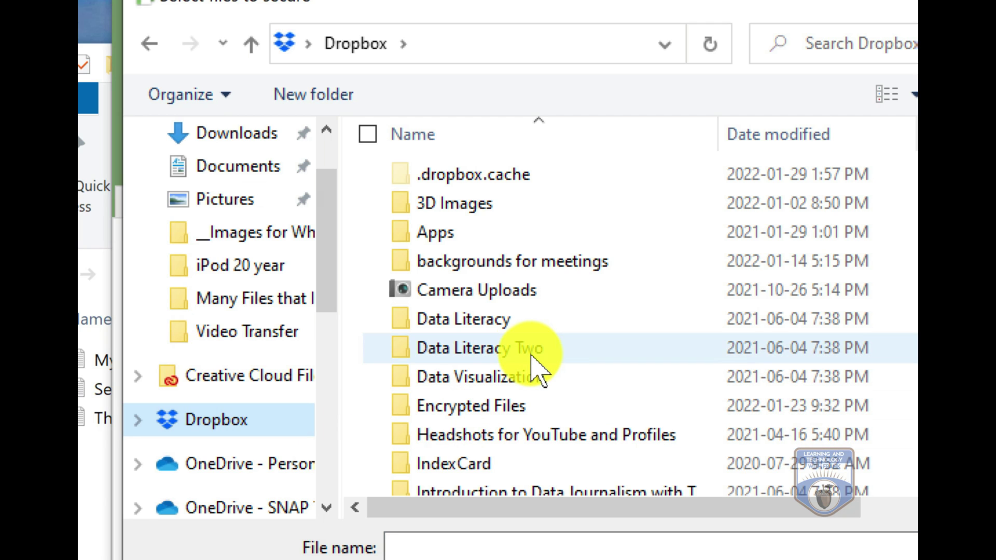
scroll(741, 192, down, 5)
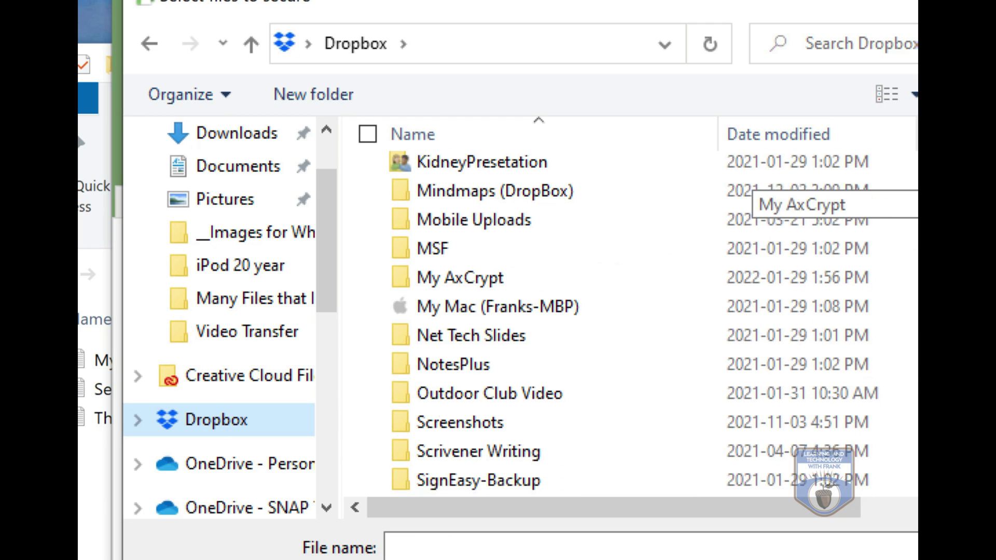
click(490, 244)
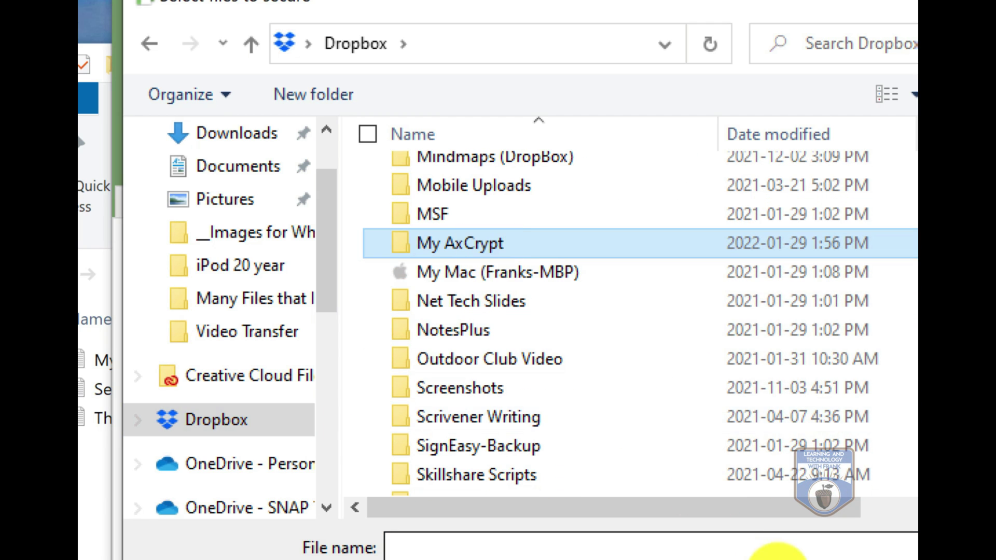
click(788, 557)
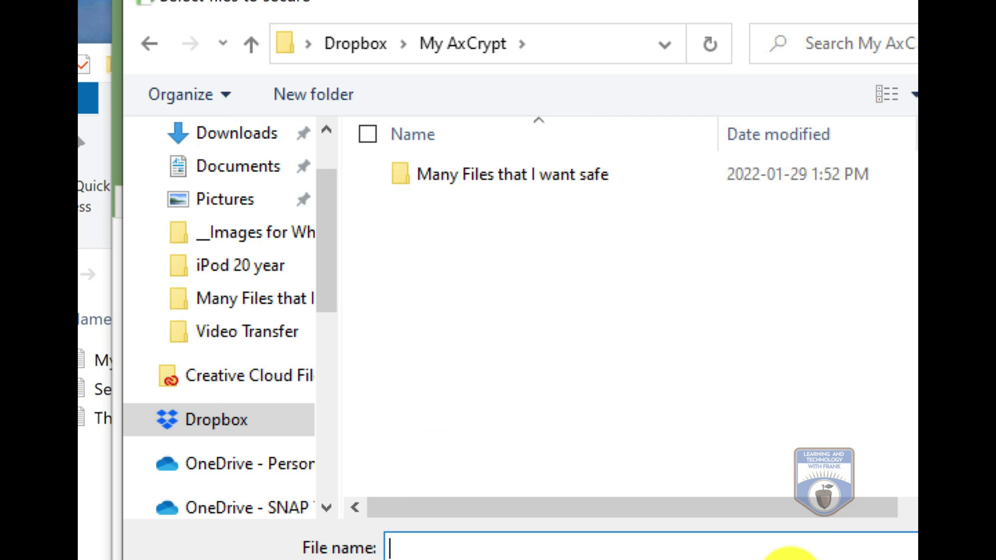
click(474, 179)
click(822, 556)
drag(540, 337, 454, 153)
click(824, 557)
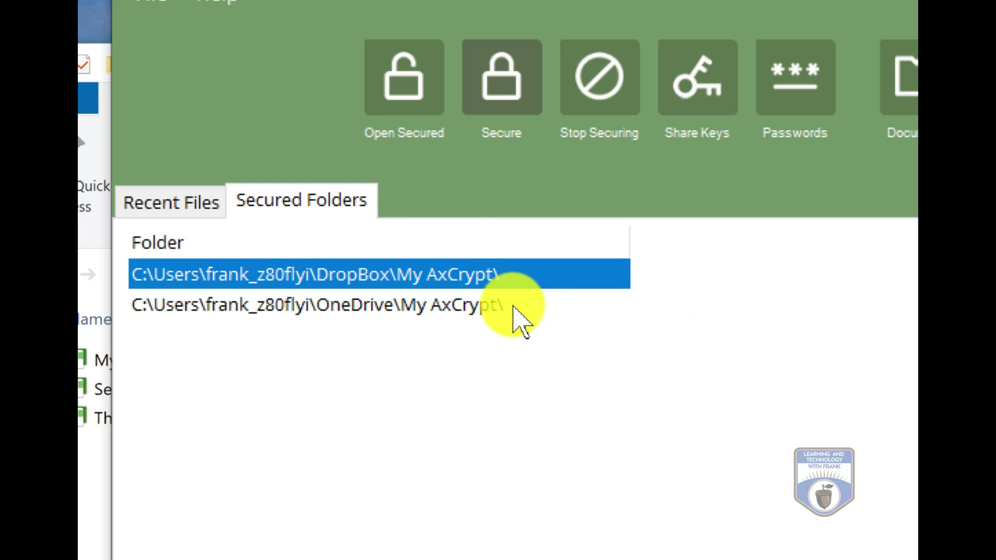
Step: Show Recent Files, then browse Explorer to Dropbox > My AxCrypt > Many Files that I want safe
click(195, 201)
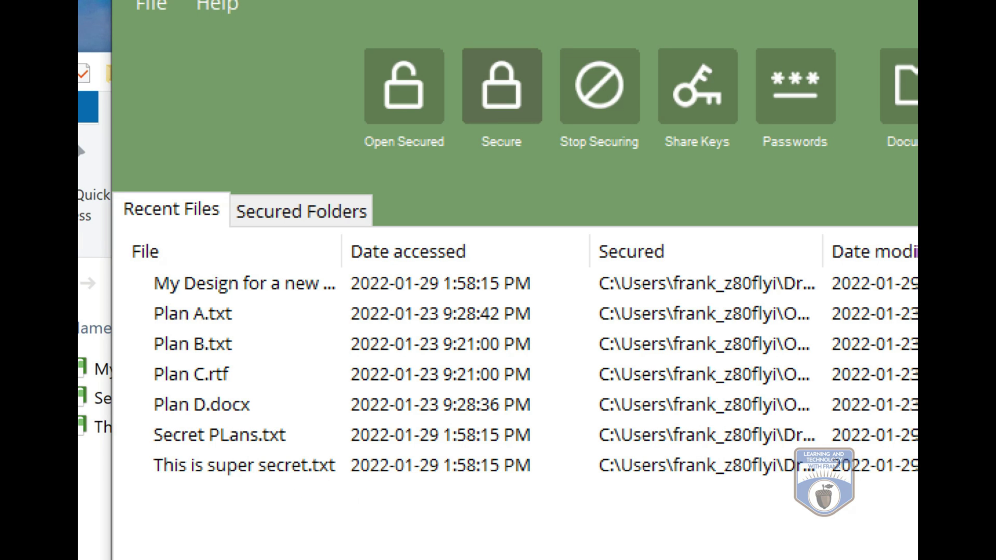
click(700, 558)
double_click(620, 382)
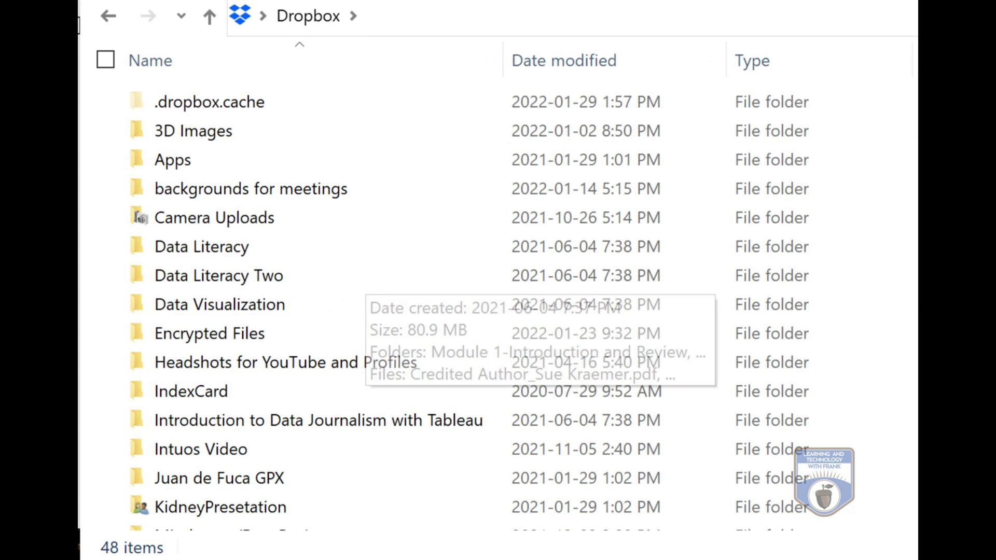
scroll(721, 182, down, 5)
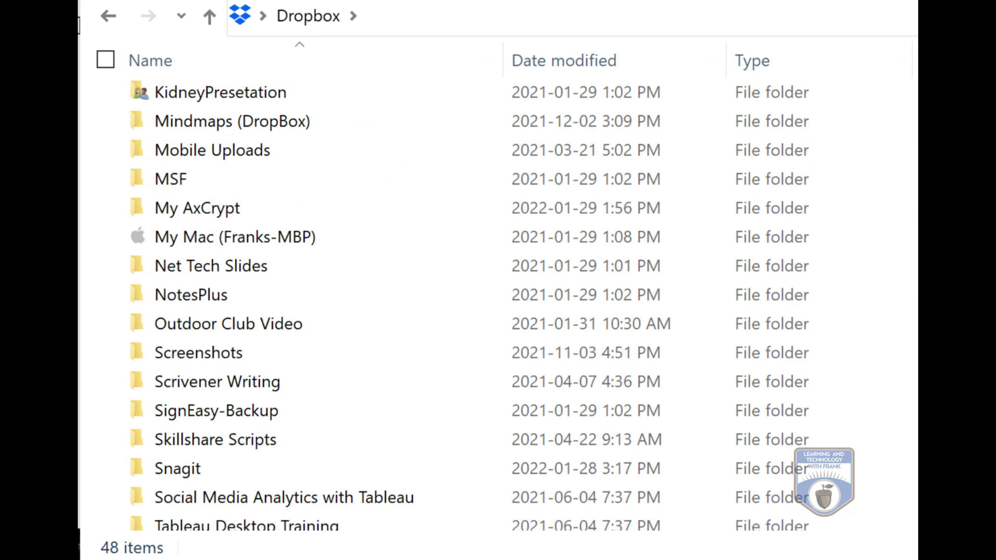
double_click(285, 188)
double_click(292, 110)
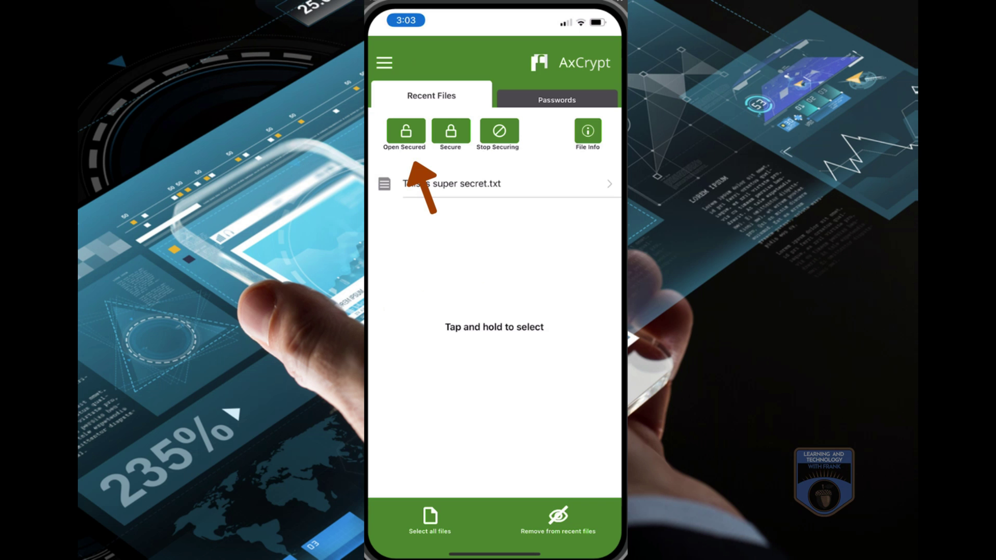
Step: On iPhone, decrypt and view This is super secret-txt.axx from Dropbox's My AxCrypt > Many Files that I want safe
click(406, 130)
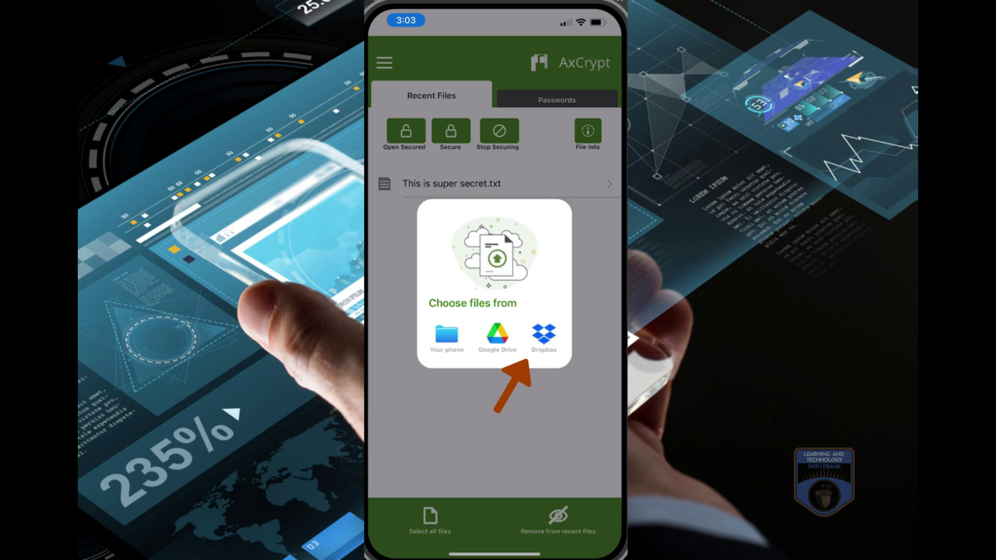
click(543, 334)
scroll(495, 316, down, 10)
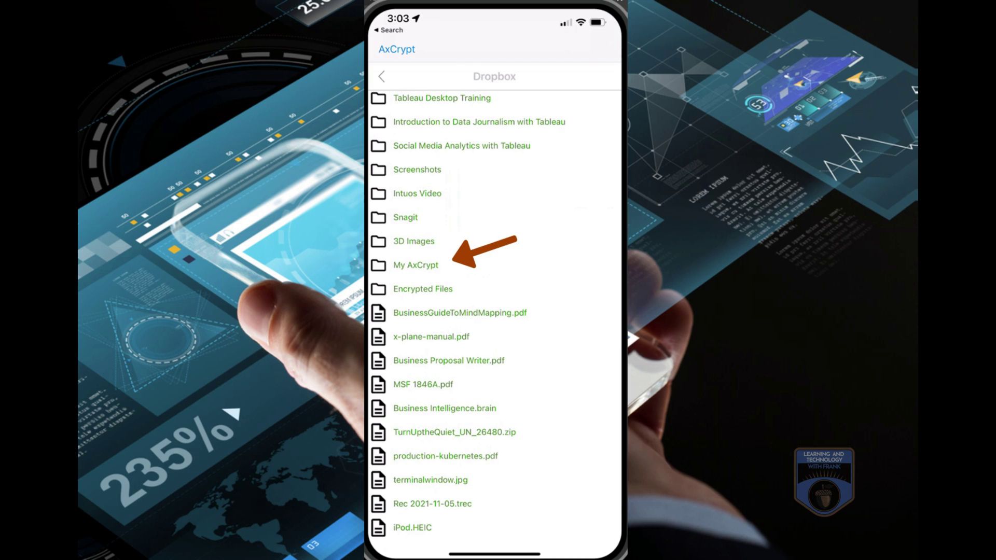
click(416, 265)
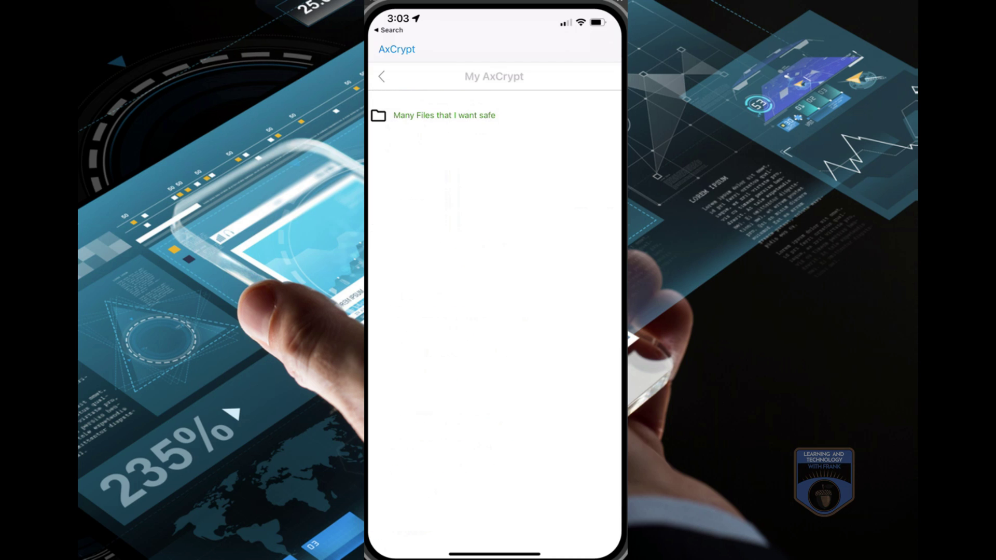
click(444, 115)
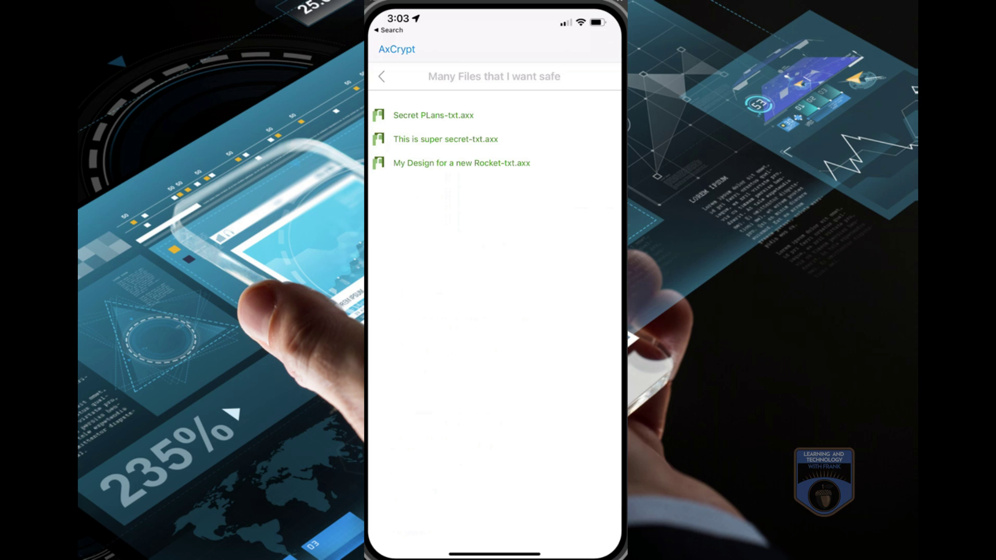
click(446, 139)
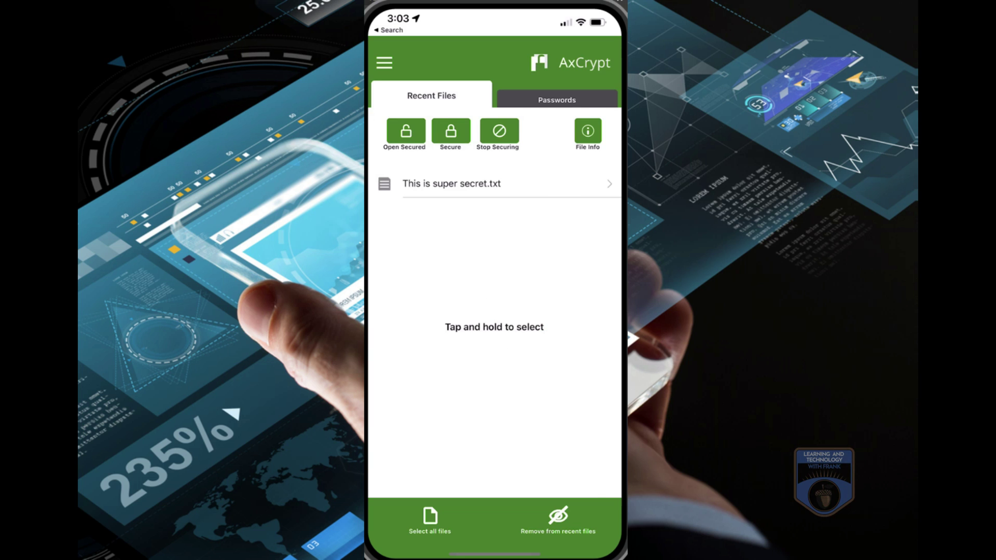
Step: Decrypt and view the My Design for a new Rocket file from Dropbox, then close it
scroll(494, 316, down, 10)
click(416, 271)
click(441, 116)
click(462, 163)
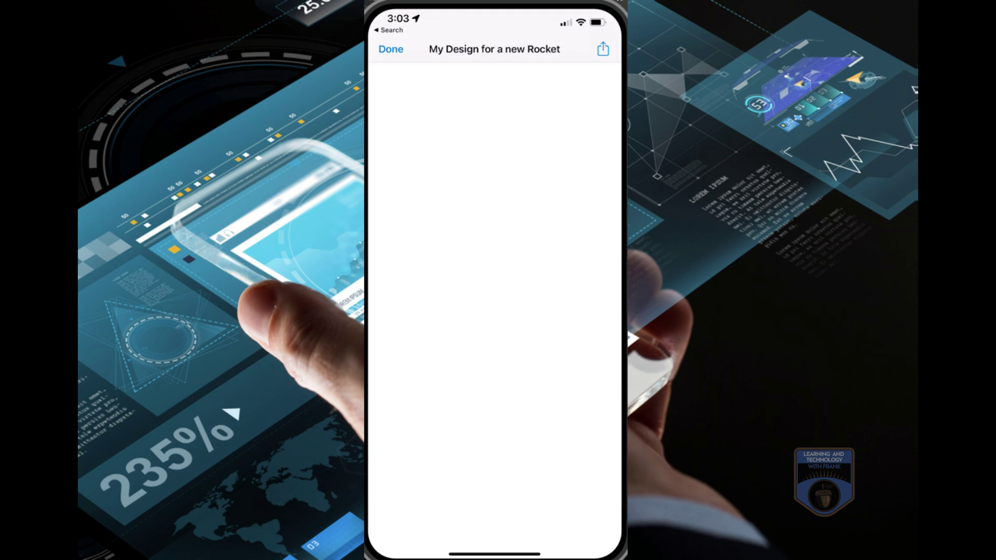
click(391, 49)
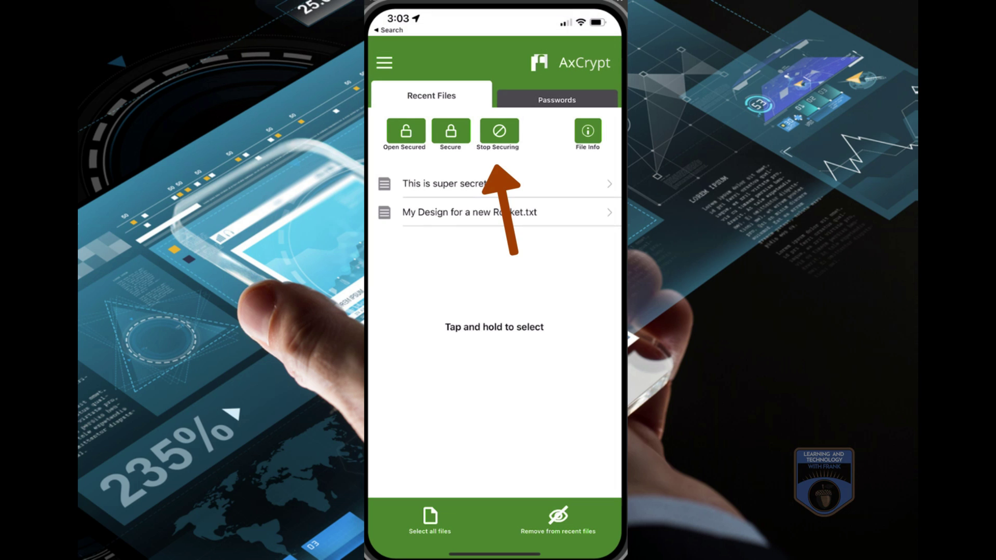
Step: Stop securing Secret PLans-txt.axx in Dropbox's My AxCrypt > Many Files that I want safe
click(499, 131)
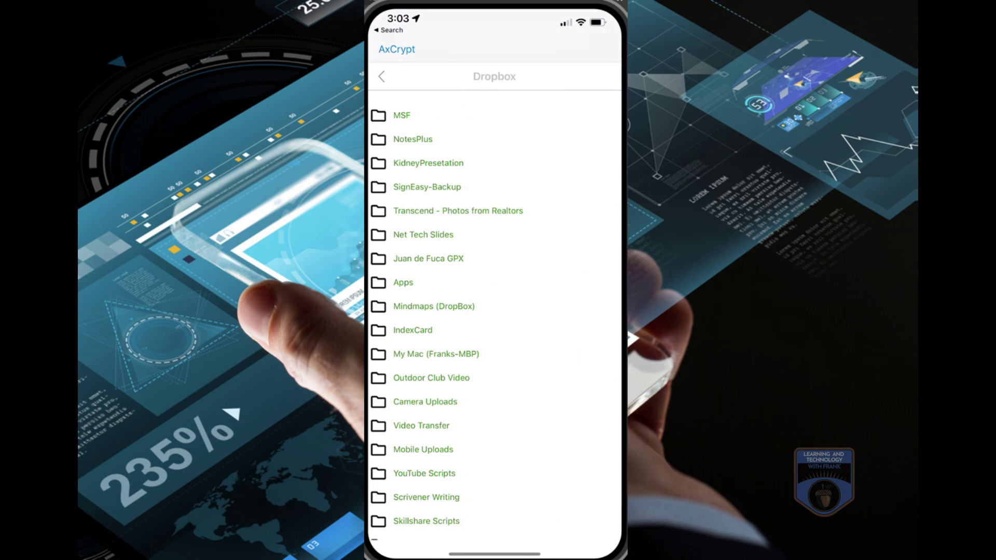
scroll(495, 311, down, 10)
scroll(496, 311, down, 5)
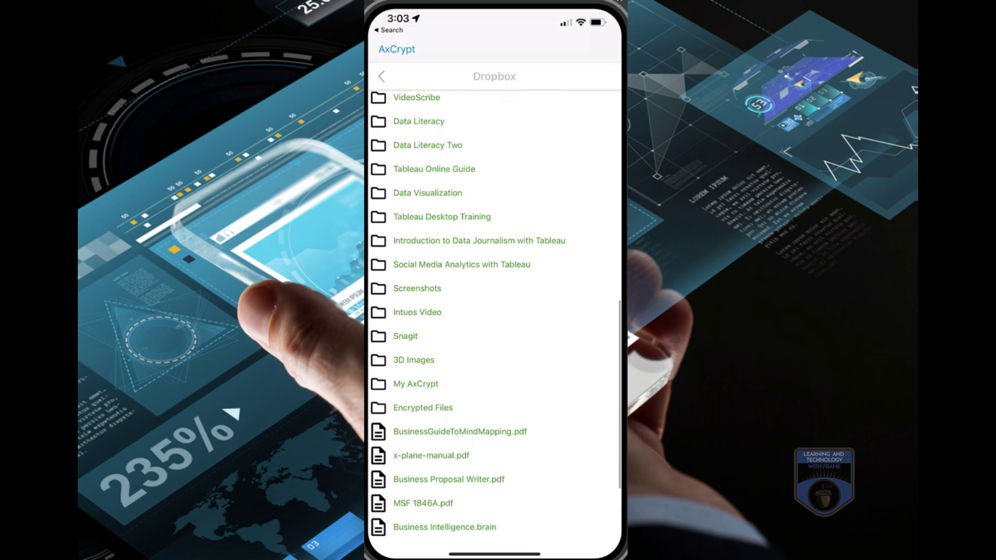
click(416, 361)
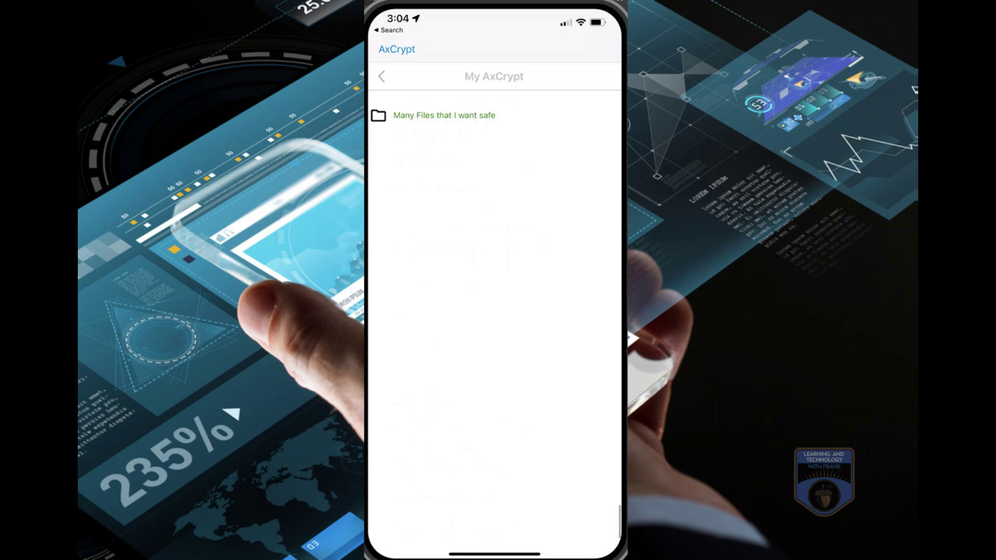
click(444, 115)
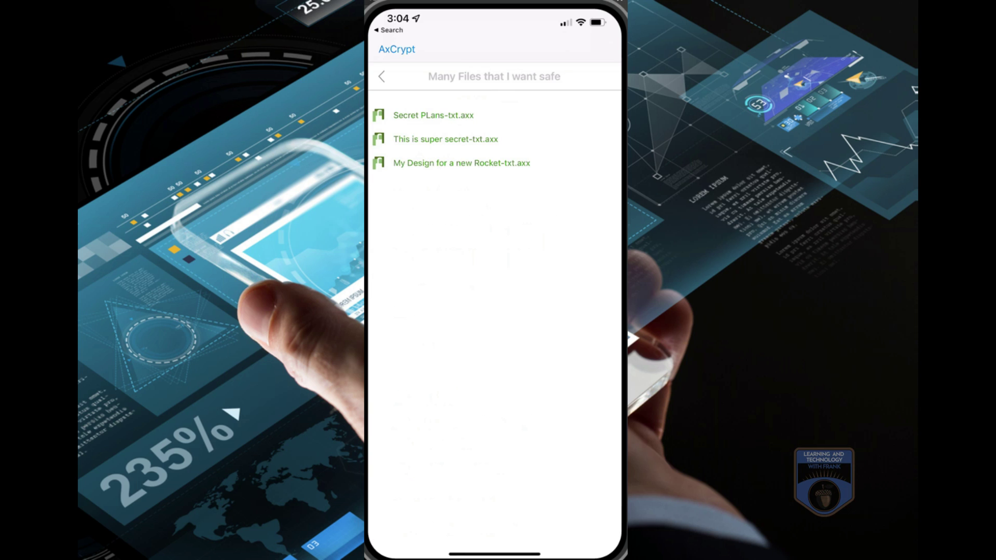
click(434, 116)
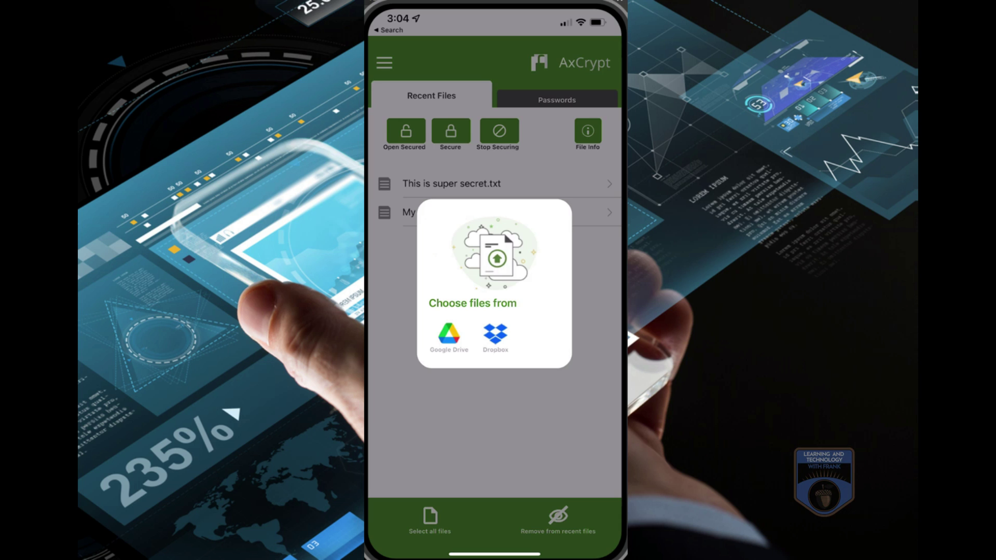
Step: Re-secure the plain Secret PLans.txt in Dropbox's My AxCrypt > Many Files that I want safe folder
click(495, 335)
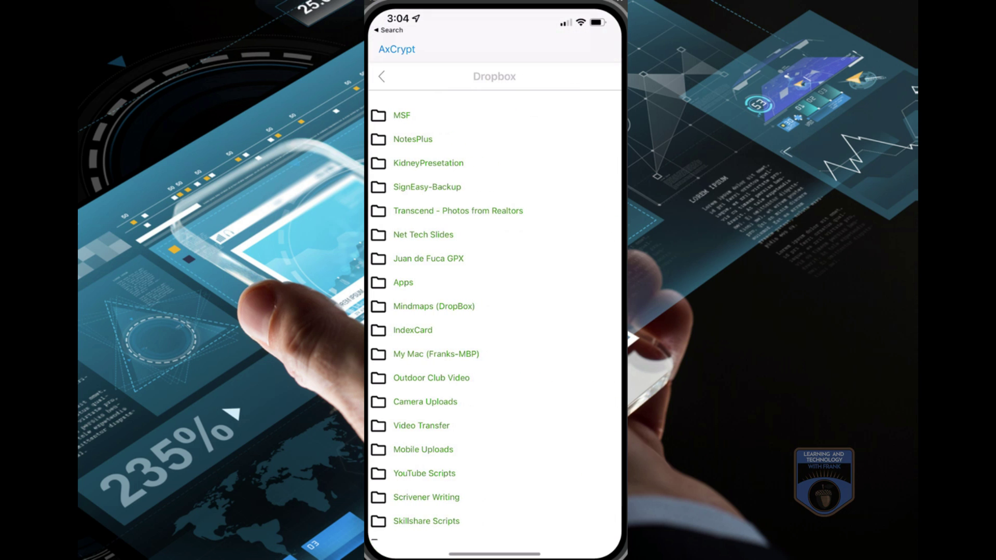
scroll(495, 311, down, 5)
scroll(494, 311, down, 5)
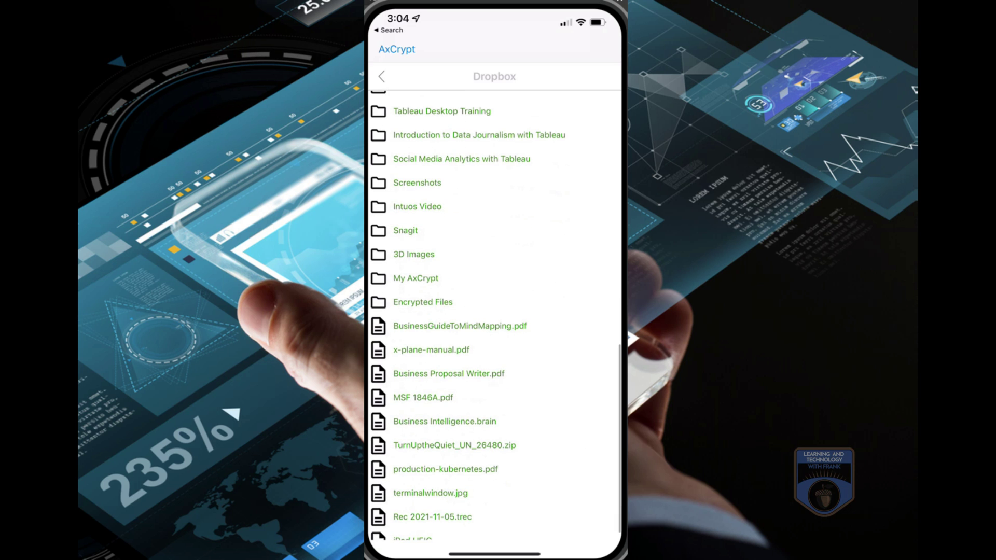
click(416, 278)
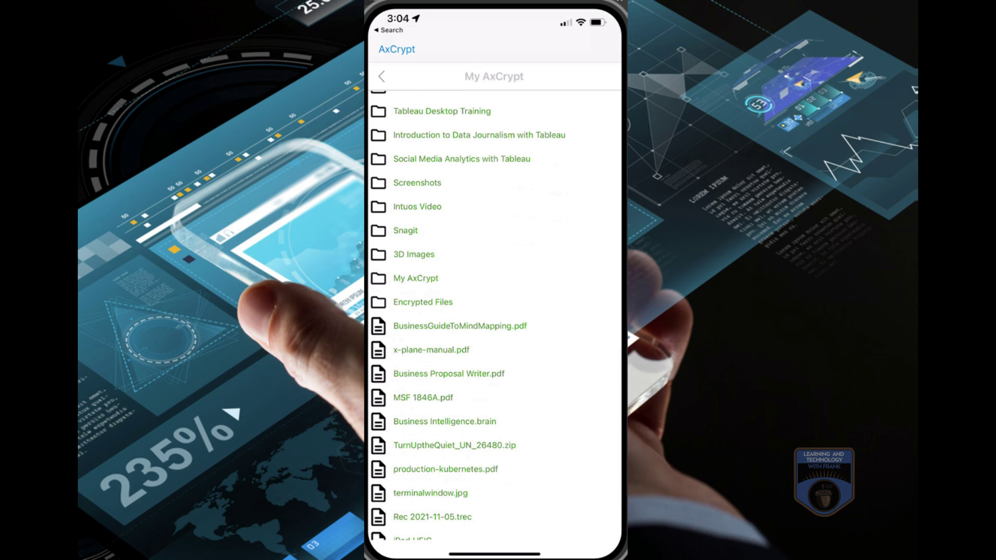
click(444, 115)
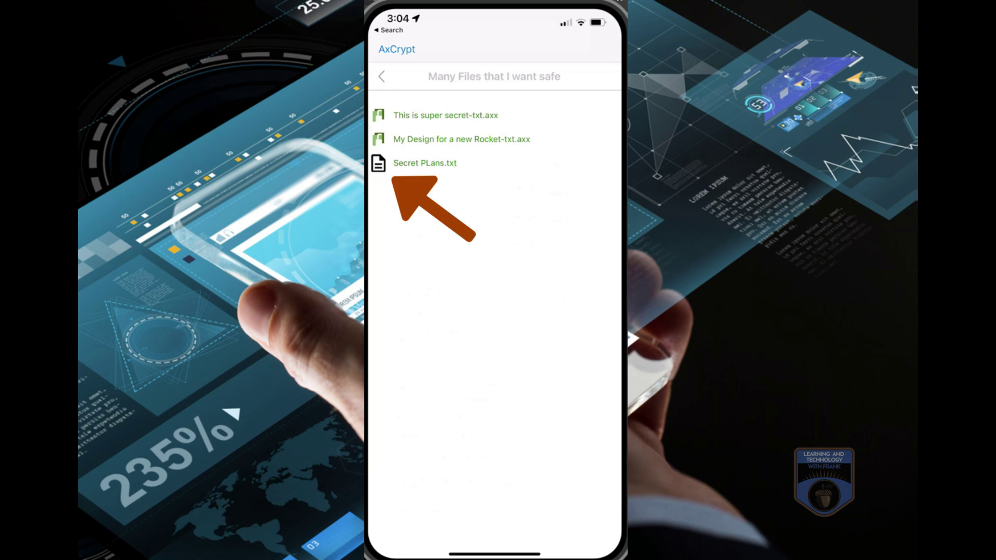
click(425, 163)
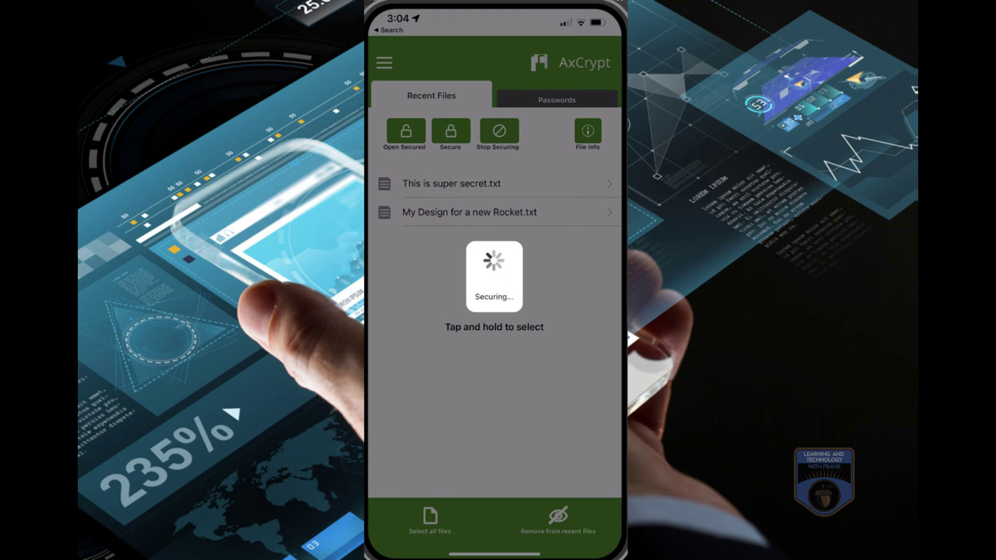